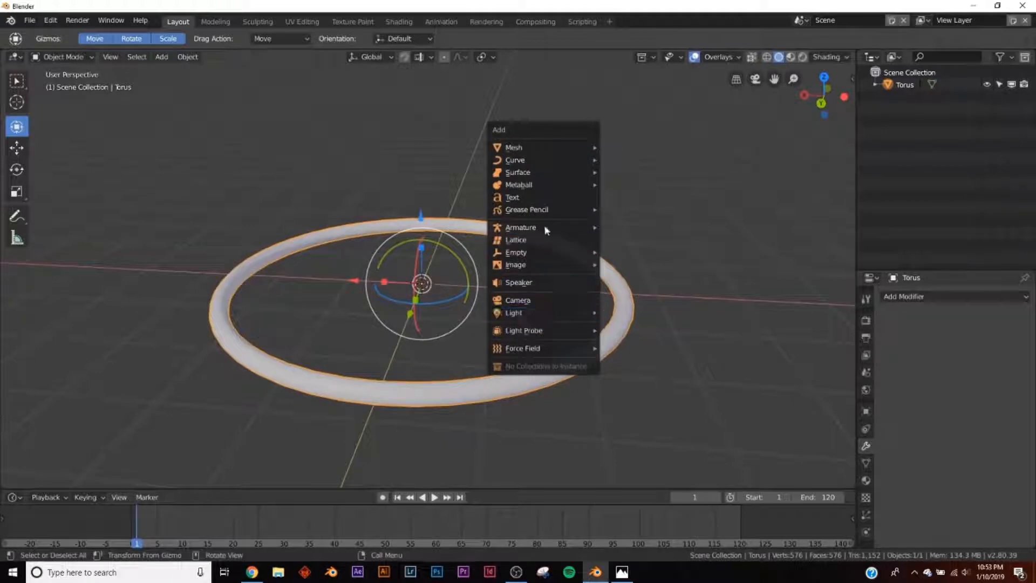
Step: Add an empty at the center of the torus
mouse_move(529, 253)
click(629, 255)
click(634, 308)
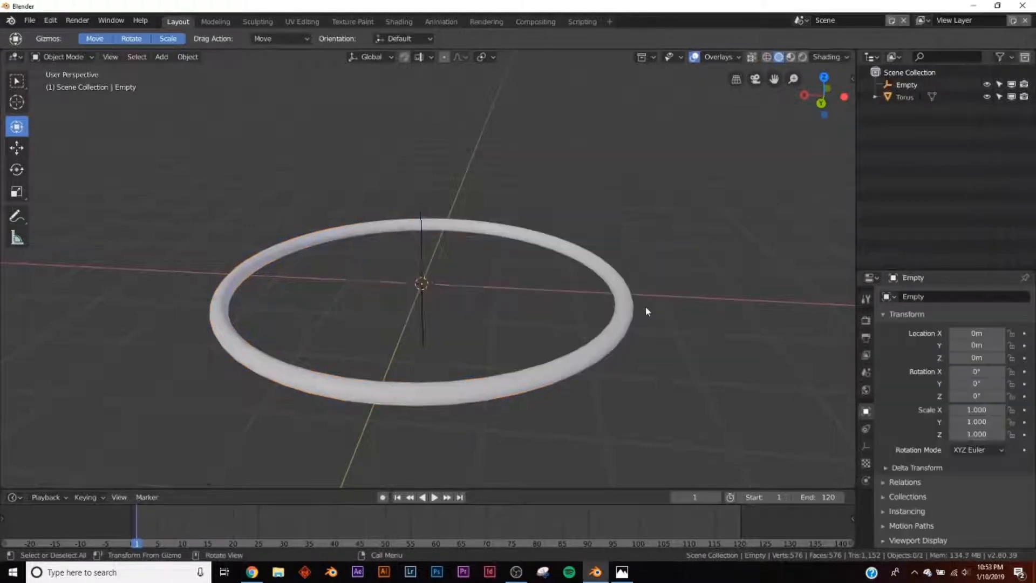
Step: Add an Array modifier to the torus and set its relative offset X to 0
click(918, 296)
click(763, 335)
scroll(923, 378, down, 1)
click(983, 391)
text(-.8)
key(Return)
drag(992, 389, 1003, 389)
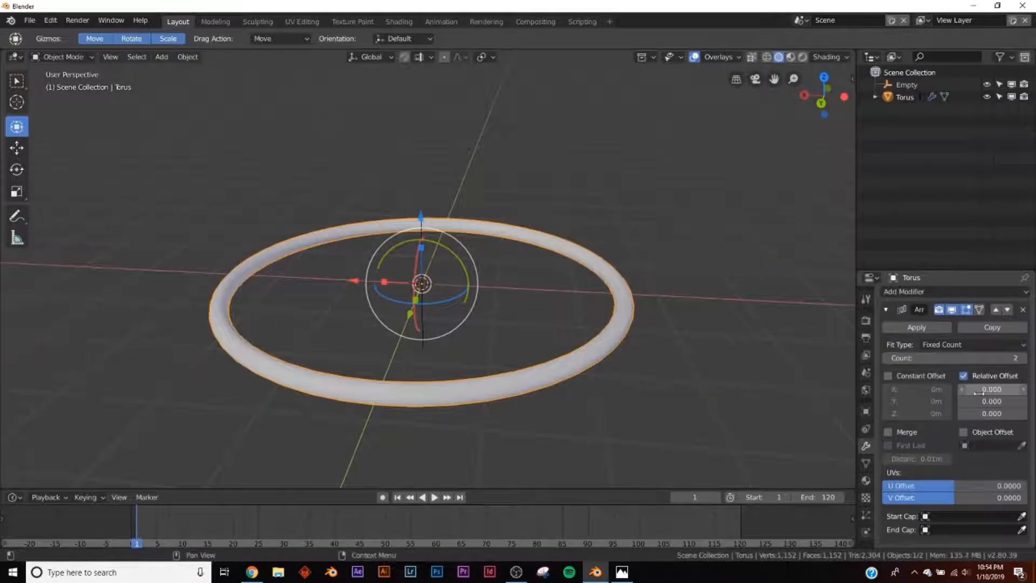
Step: Enable Object Offset in the torus's Array modifier and assign the Empty as its offset object
click(964, 433)
click(971, 446)
click(909, 317)
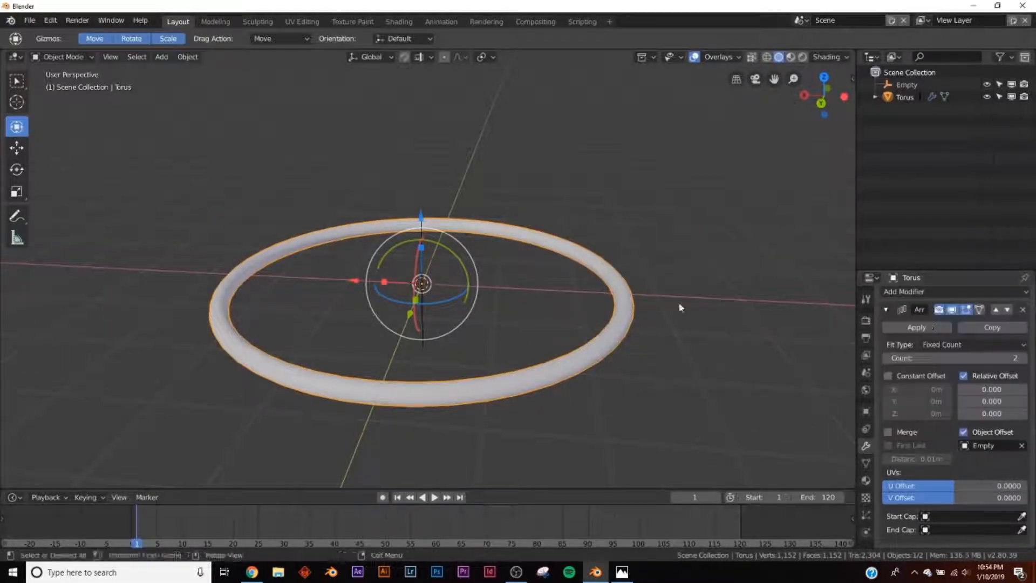
Step: Move the Empty up along the Z axis by about 0.26 m
click(906, 97)
click(906, 85)
shift+middle_drag(768, 178, 723, 243)
drag(378, 279, 375, 259)
middle_drag(551, 292, 567, 253)
shift+middle_drag(471, 448, 507, 233)
scroll(678, 244, down, 1)
middle_drag(678, 243, 597, 297)
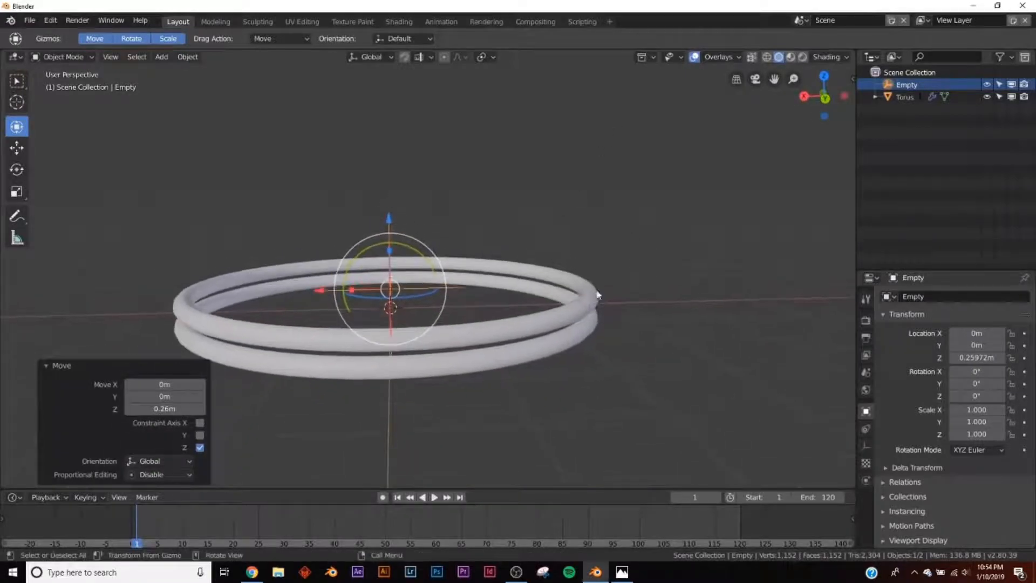
Step: Scale the Empty down slightly and raise the torus's array count to 27
key(s)
click(601, 295)
click(494, 353)
drag(954, 358, 1014, 358)
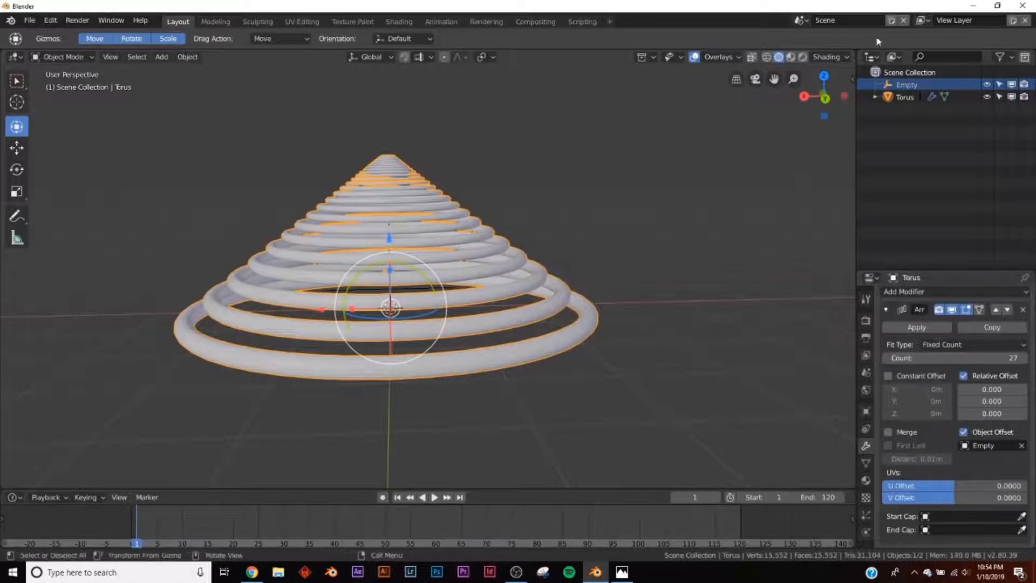
click(907, 85)
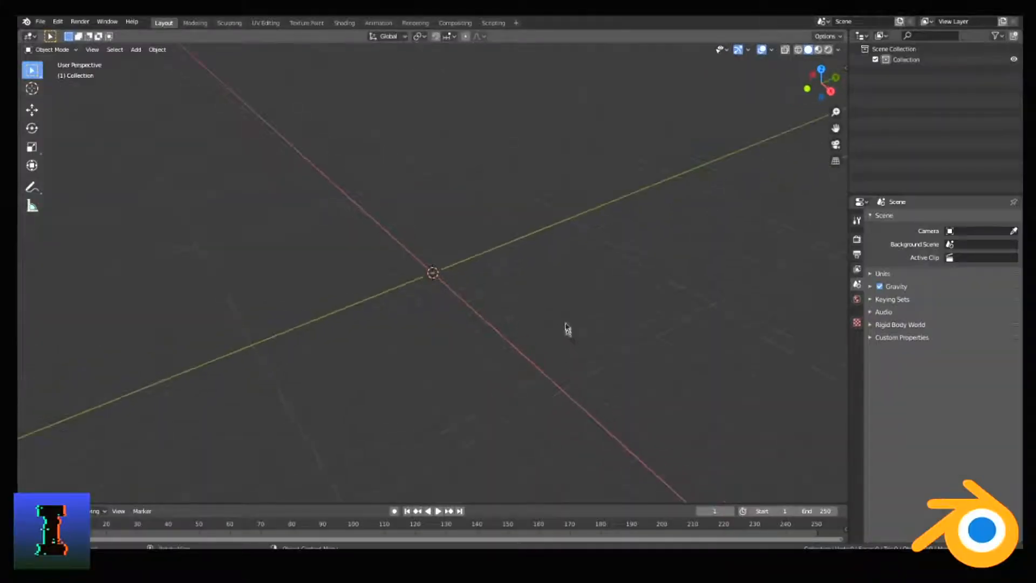
middle_drag(532, 224, 455, 219)
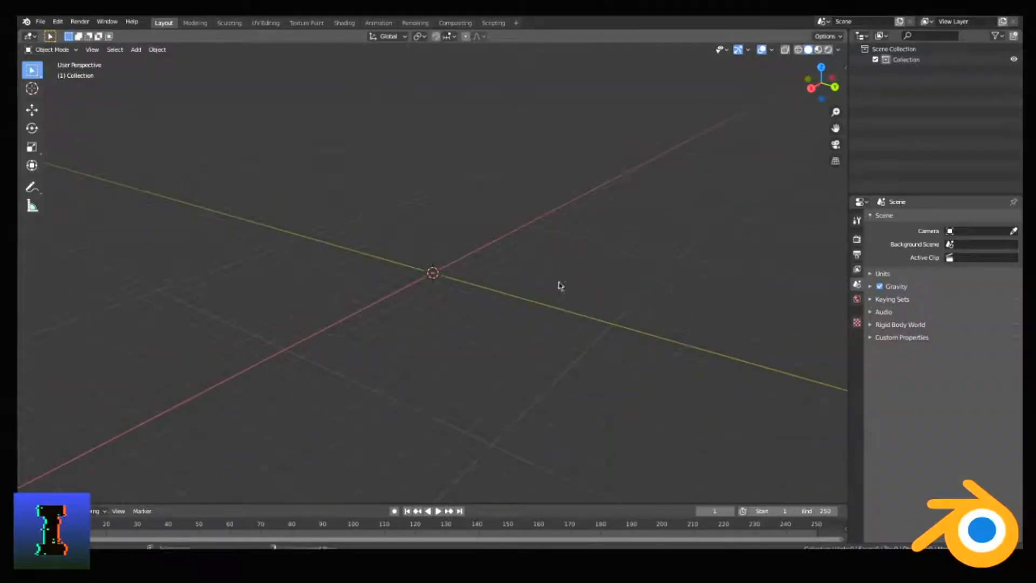
middle_drag(559, 283, 552, 280)
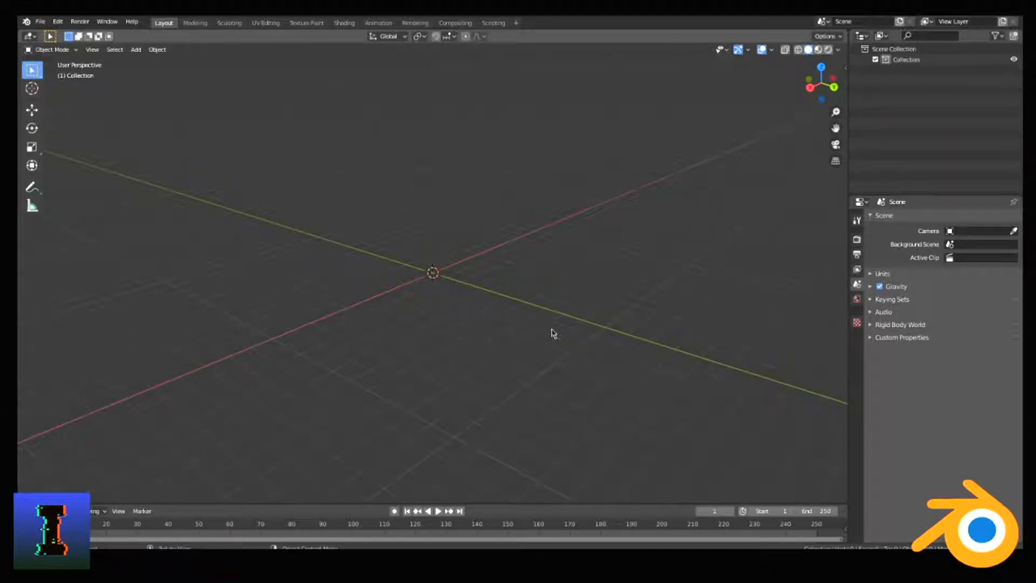
mouse_move(608, 318)
middle_down()
mouse_move(578, 319)
mouse_move(602, 318)
middle_up()
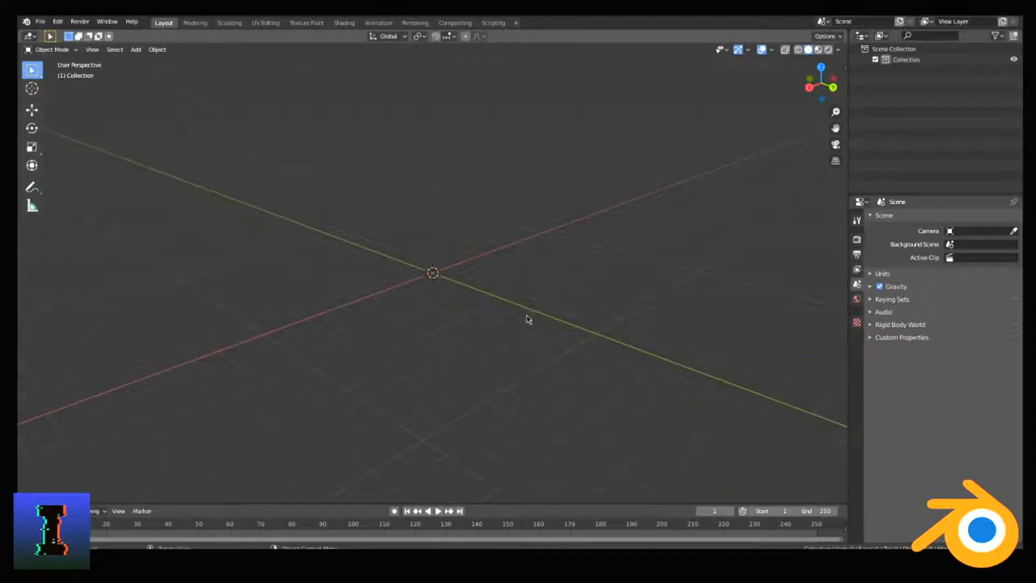
Step: Add a cube mesh at the world origin and scale it uniformly by 10
key(shift+a)
mouse_move(488, 169)
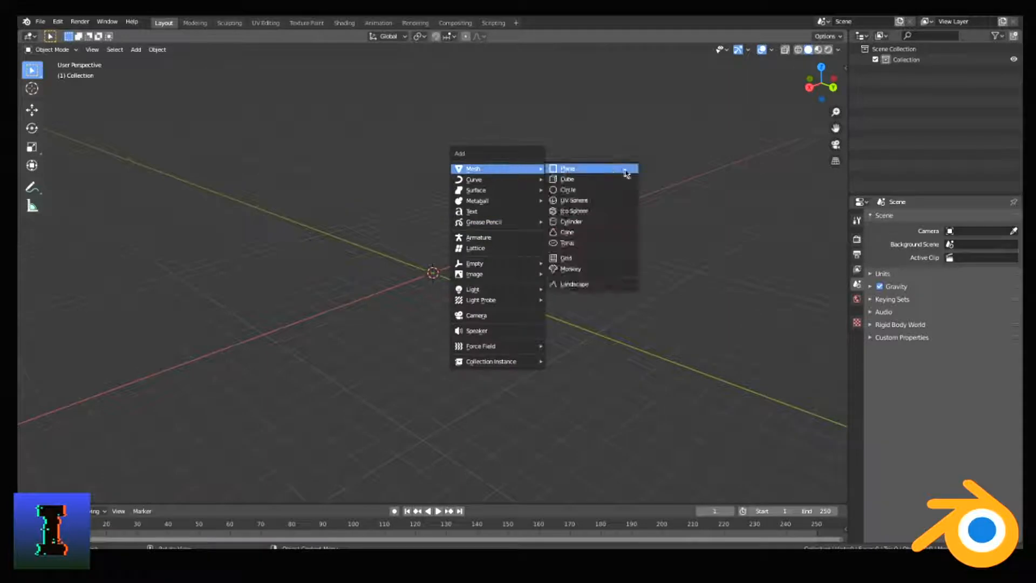
click(621, 181)
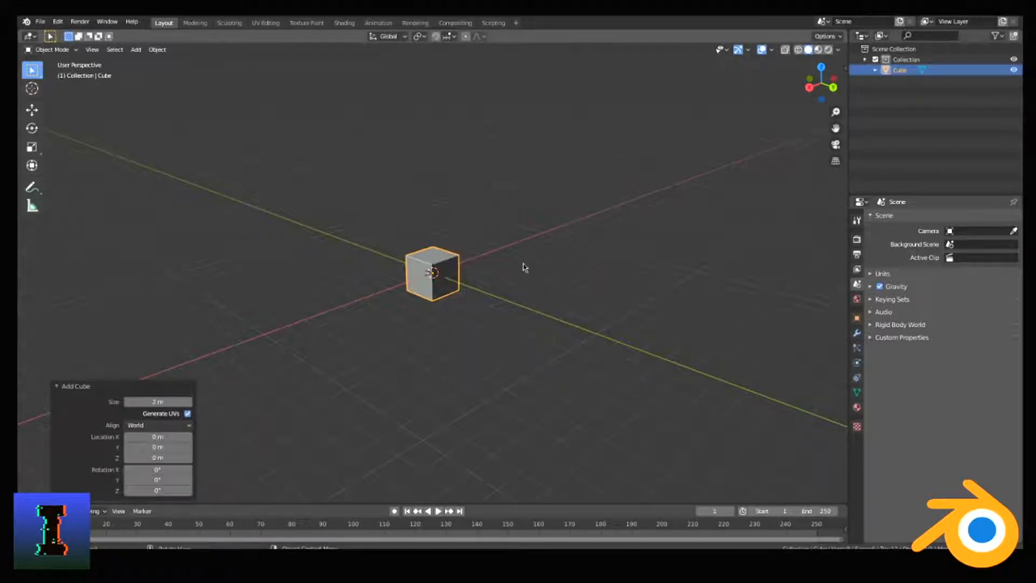
text(s10)
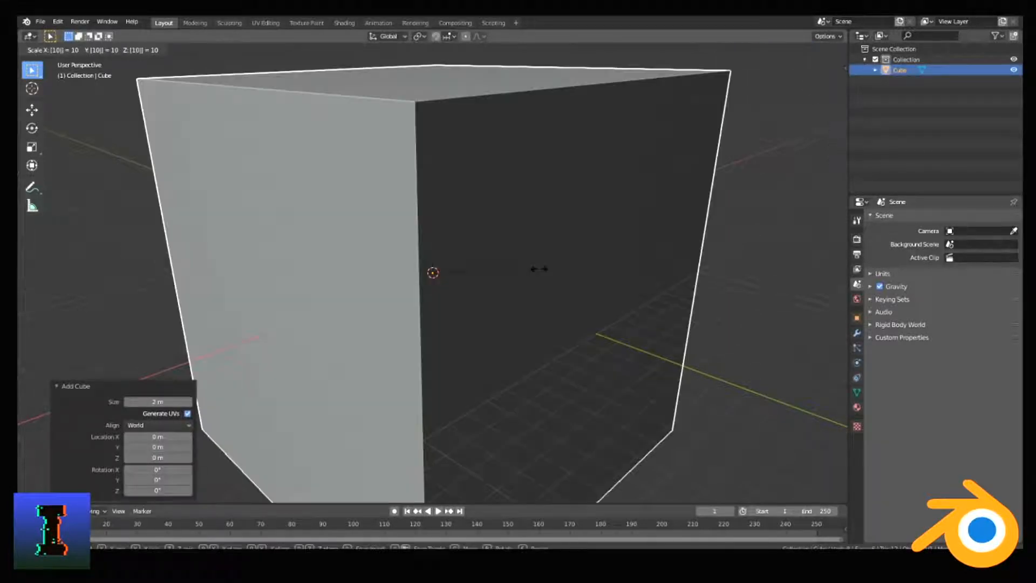
key(Return)
scroll(676, 273, down, 9)
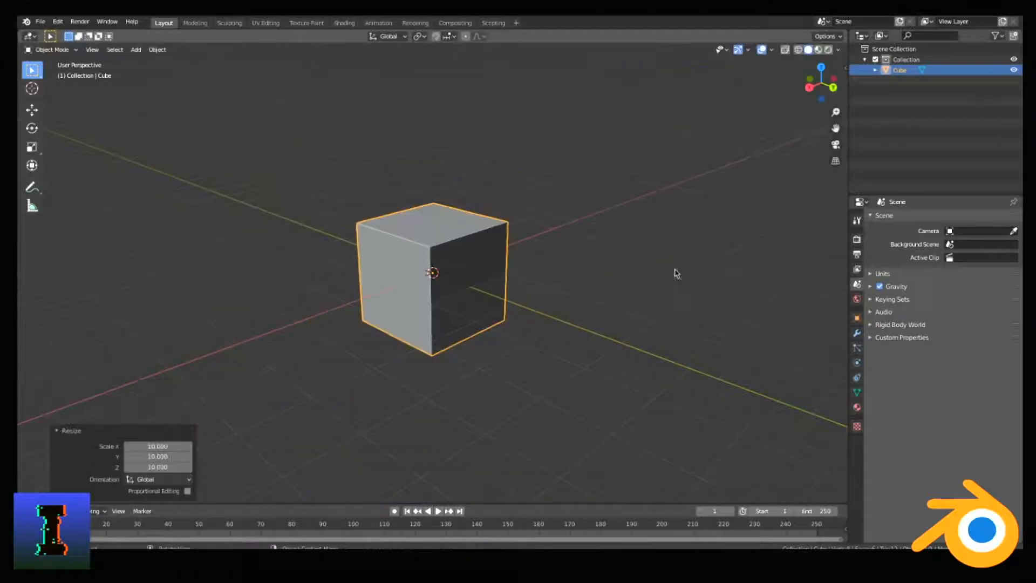
Step: Add an Array modifier to the scaled cube
scroll(681, 273, up, 4)
middle_drag(681, 273, 620, 266)
click(857, 333)
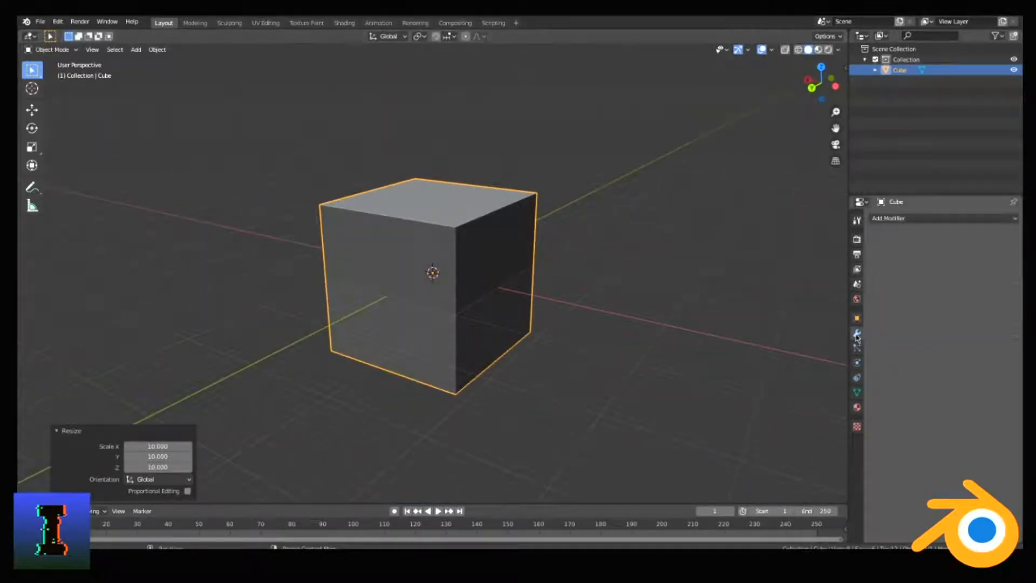
click(897, 219)
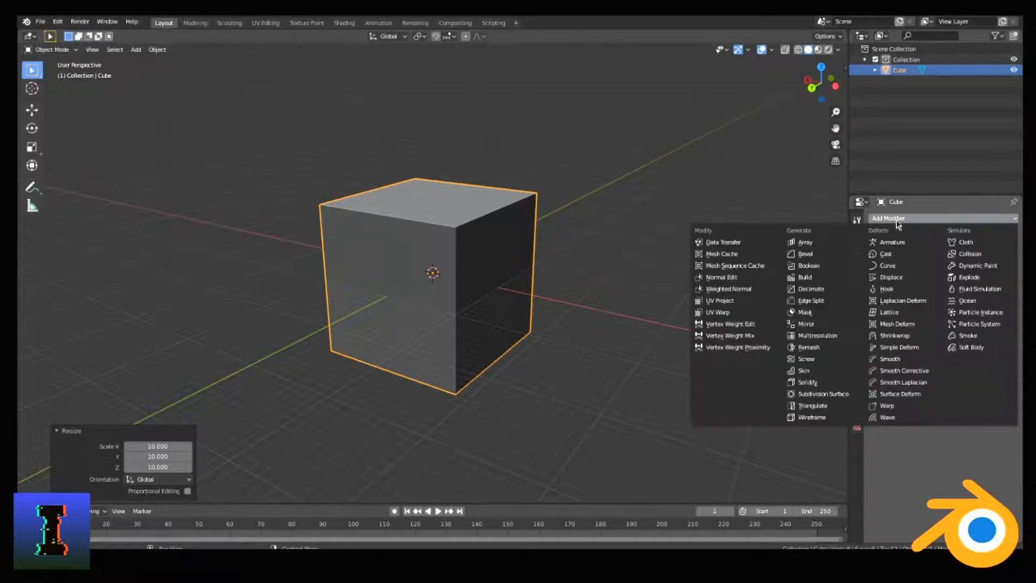
click(804, 243)
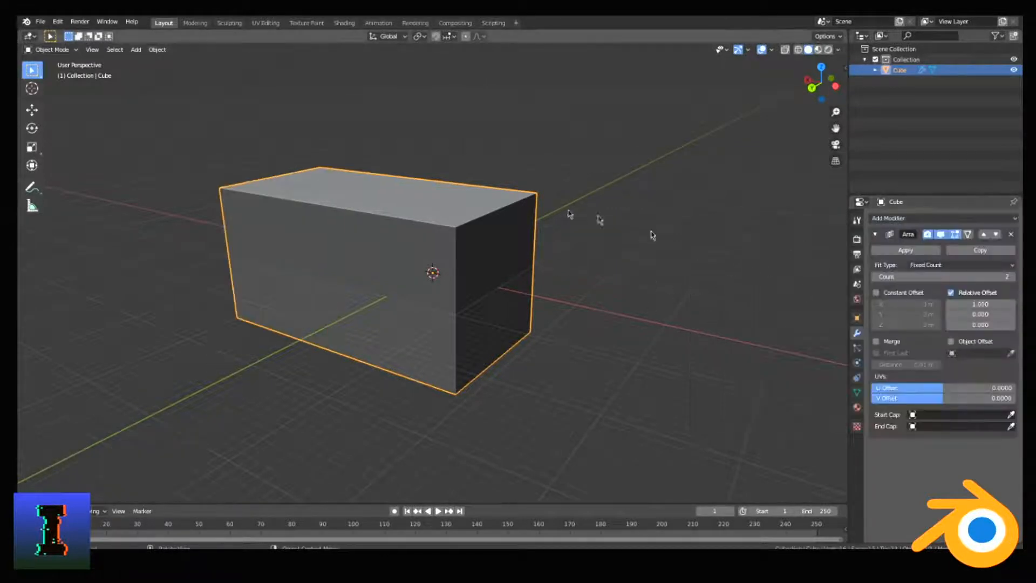
Step: Add a Plain Axes empty at the world origin
middle_drag(555, 229, 501, 245)
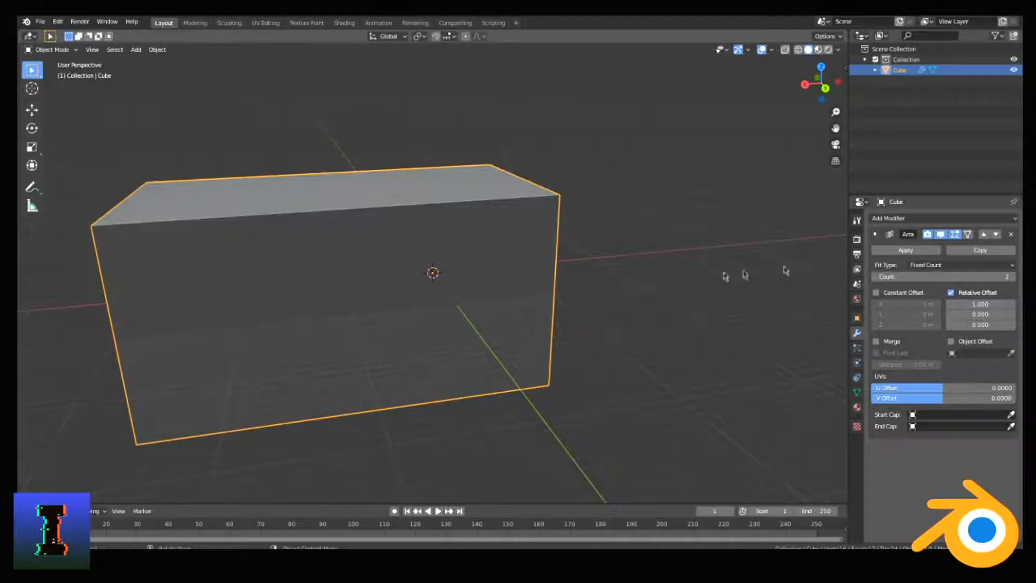
scroll(613, 227, down, 4)
middle_drag(613, 227, 674, 227)
scroll(707, 305, down, 1)
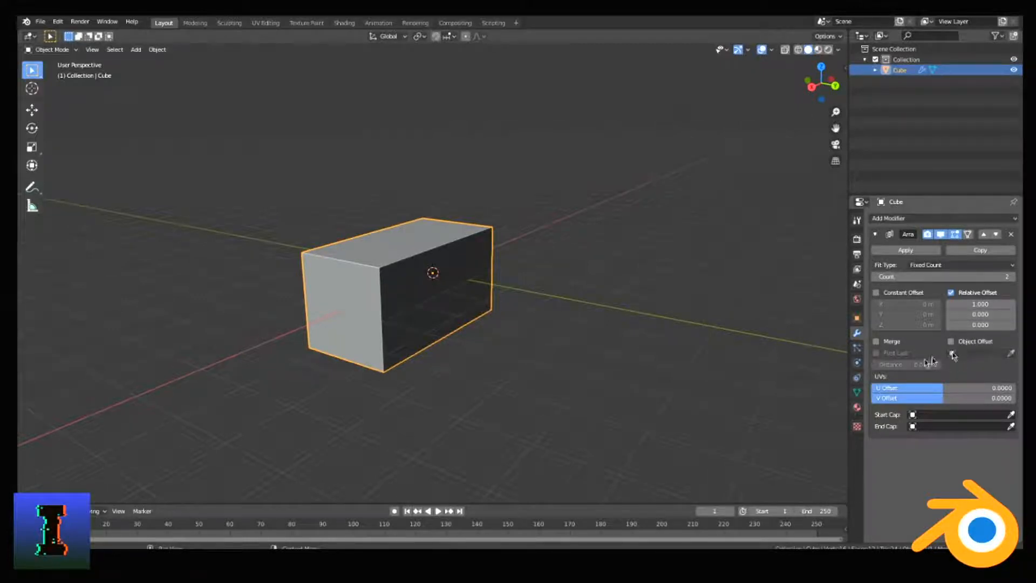
middle_drag(624, 264, 597, 265)
key(shift+a)
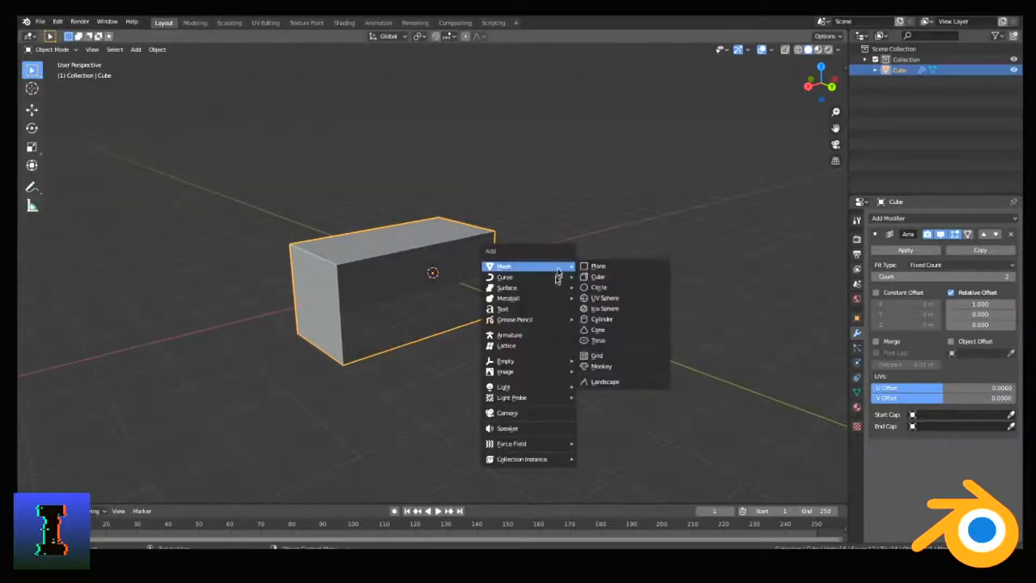
mouse_move(536, 363)
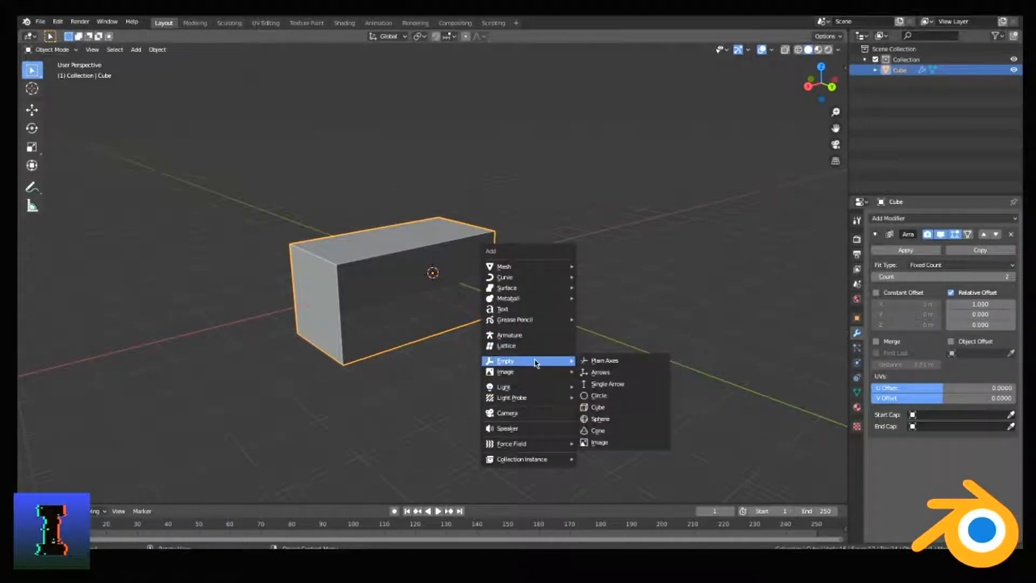
click(610, 362)
middle_drag(669, 205, 643, 212)
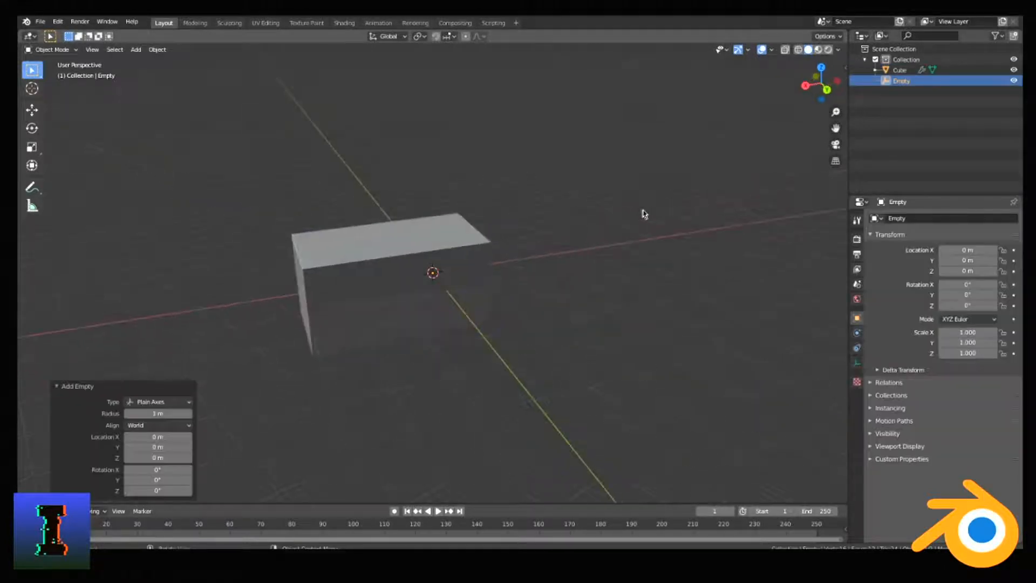
Step: Enable Object Offset in the cube's Array modifier and assign the Empty as its offset object
click(896, 71)
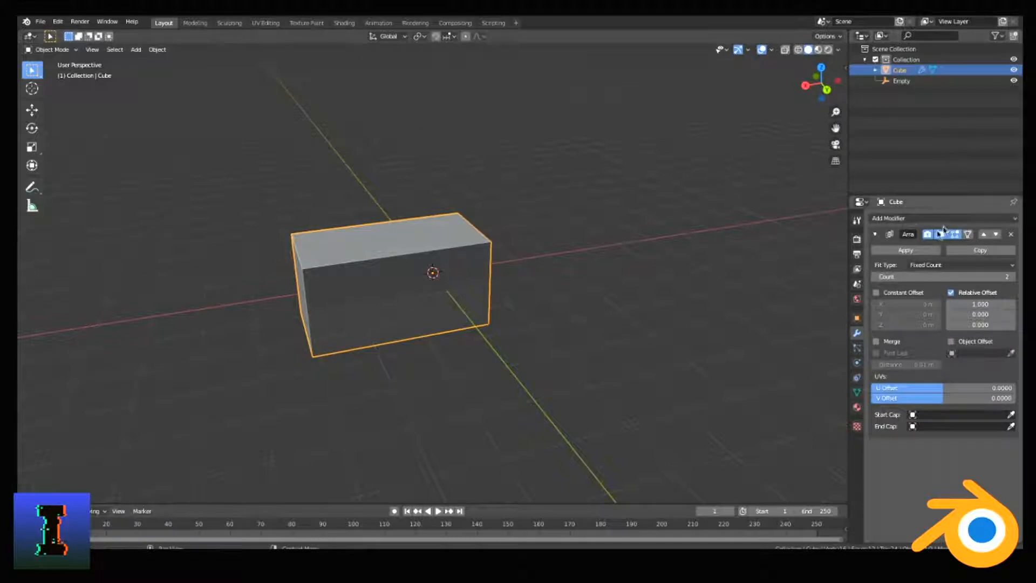
click(951, 342)
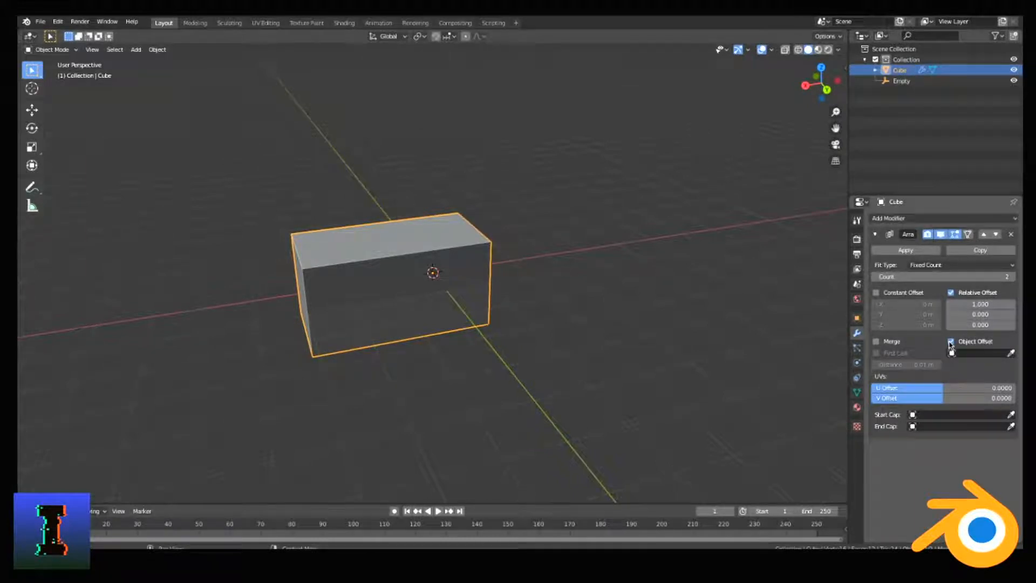
click(1011, 353)
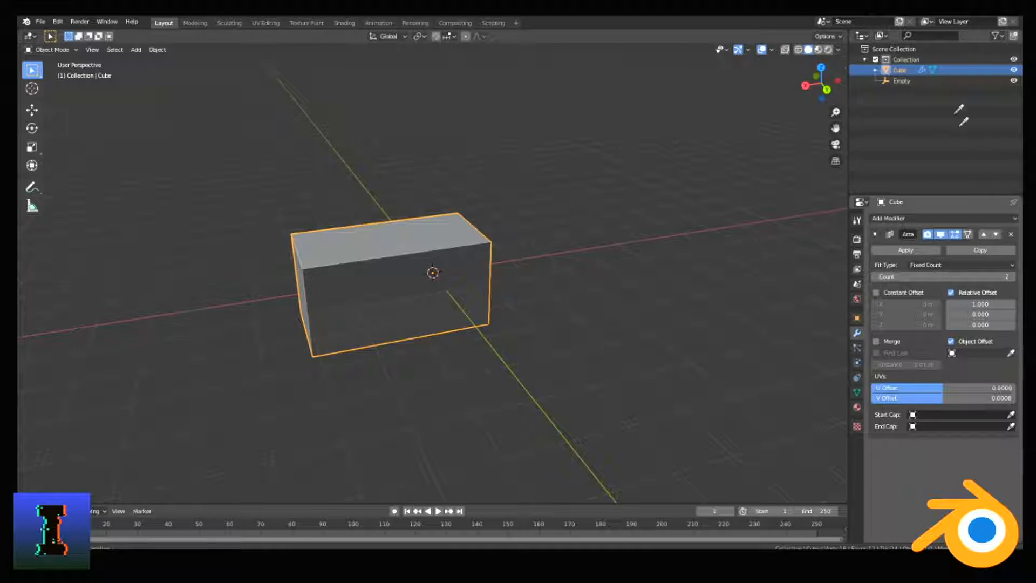
click(917, 81)
click(960, 351)
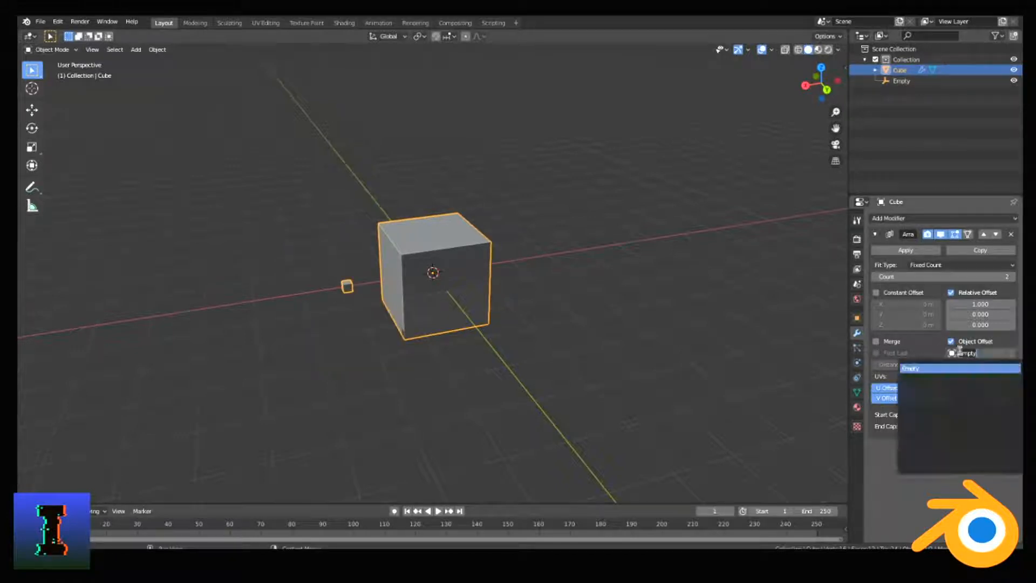
click(943, 342)
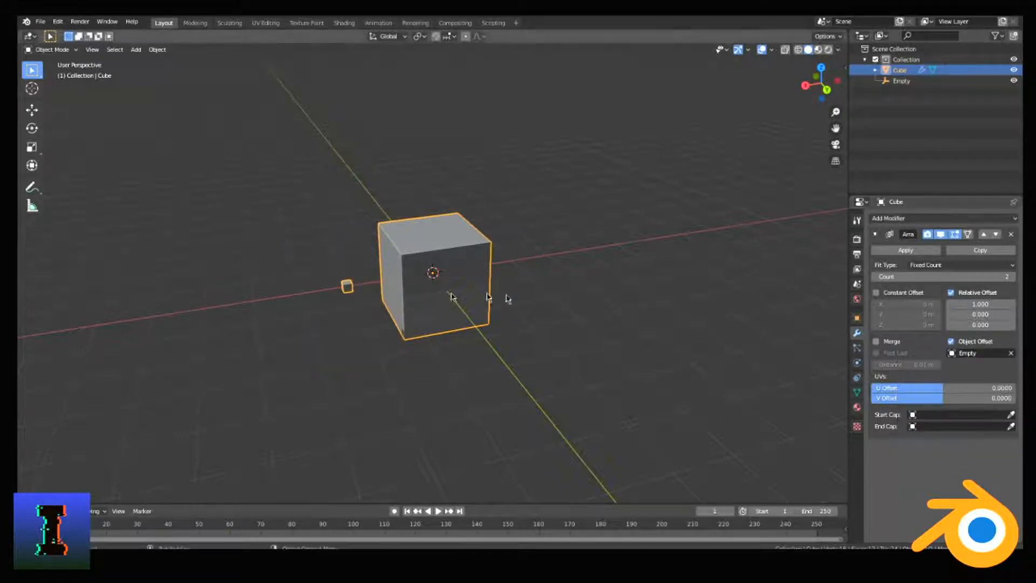
Step: Scale the Empty up uniformly to about 7.5 to enlarge the arrayed copy of the cube
scroll(440, 286, up, 5)
middle_drag(346, 249, 407, 231)
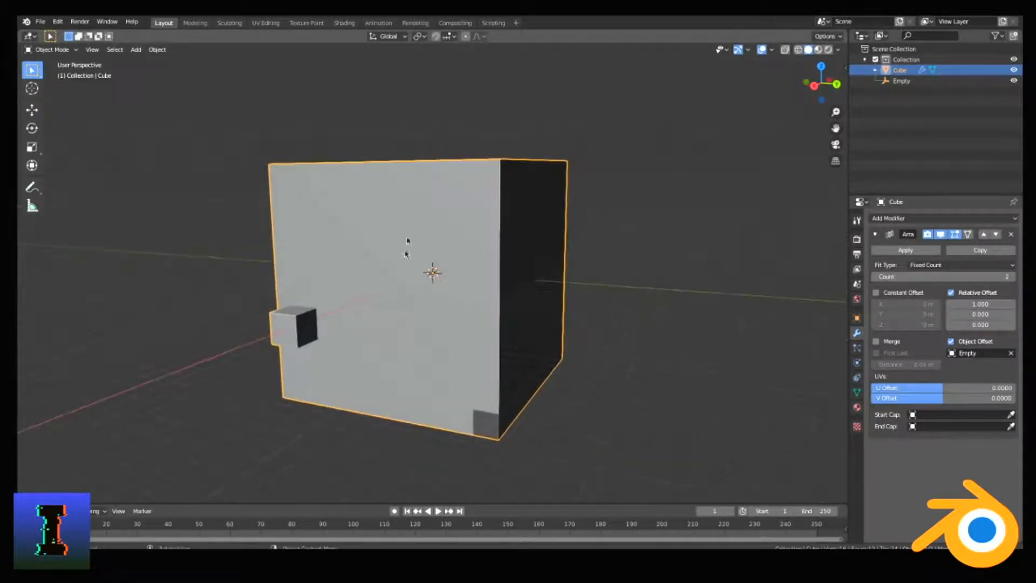
click(898, 81)
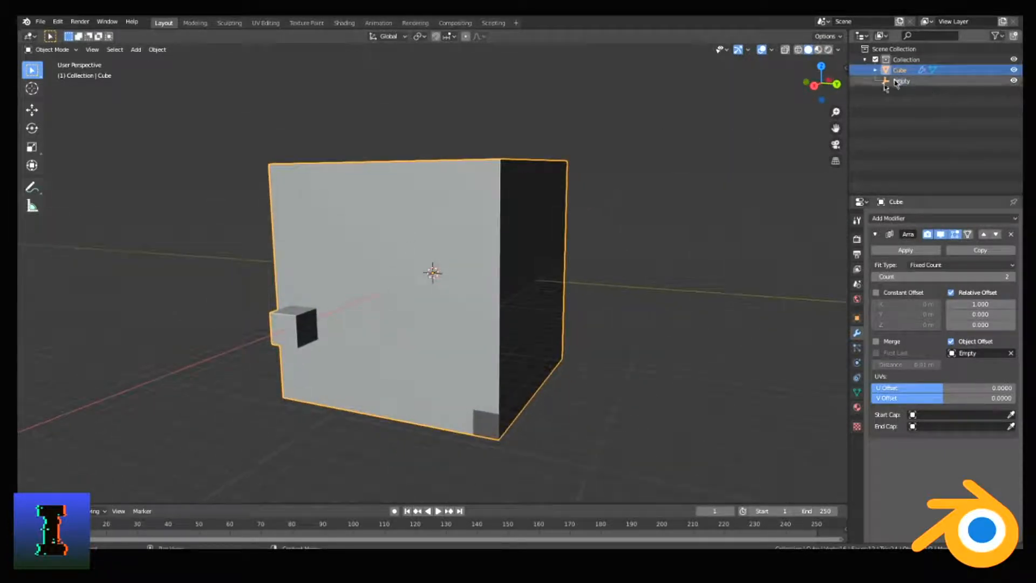
middle_drag(644, 164, 589, 191)
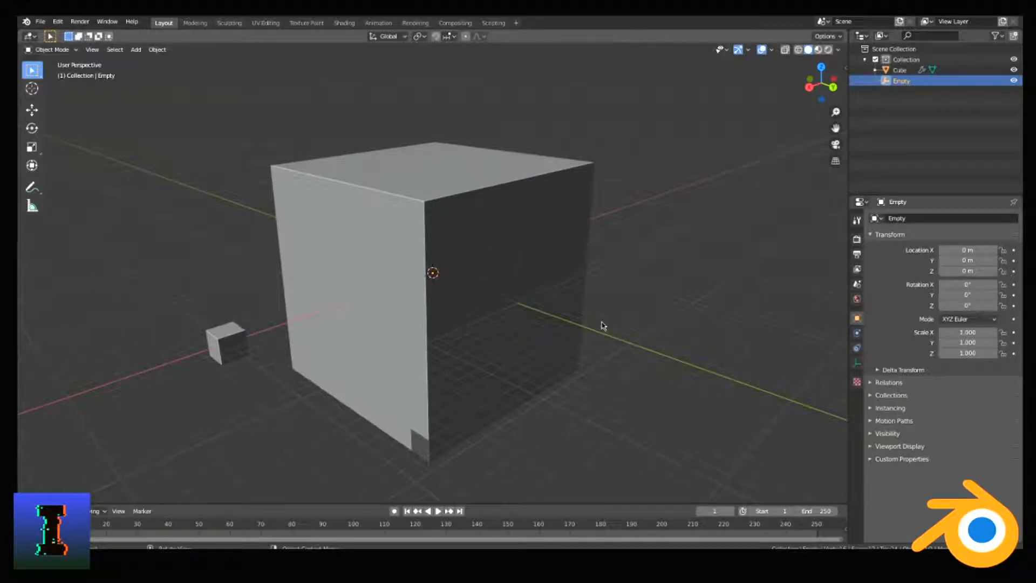
key(s)
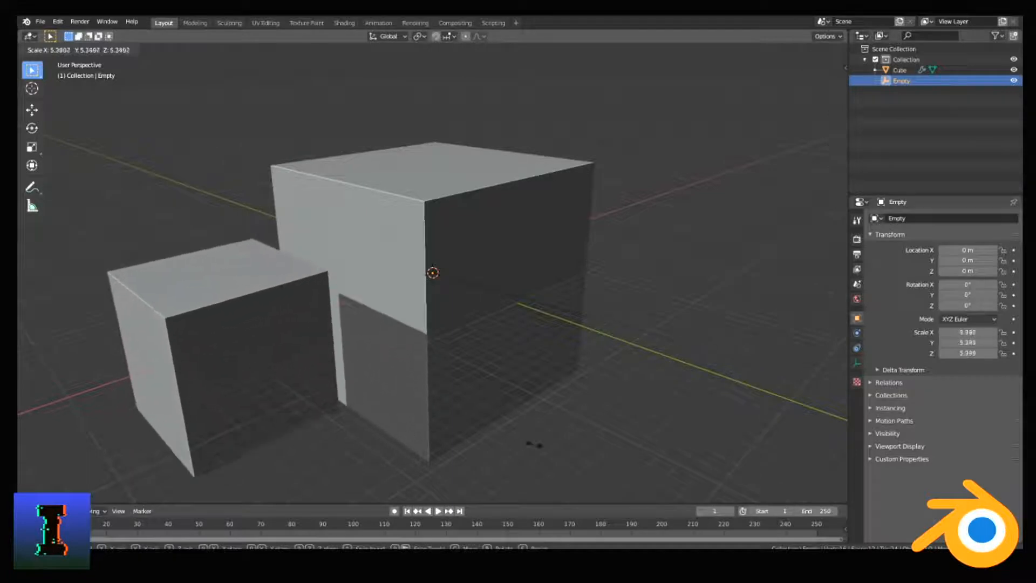
click(20, 437)
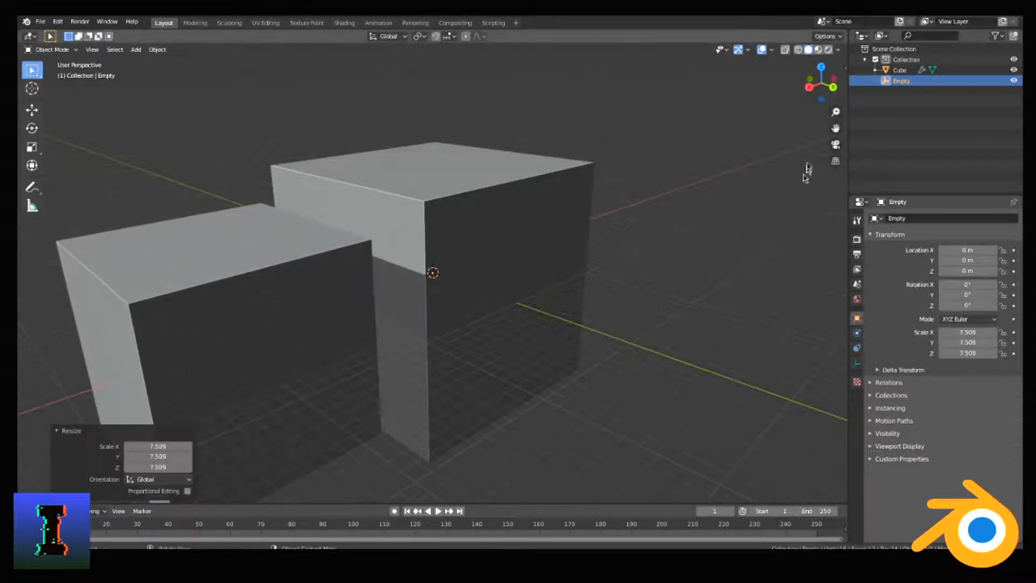
Step: Scale the Empty up by a further factor of about 1.2, to a scale of about 9.03
click(835, 87)
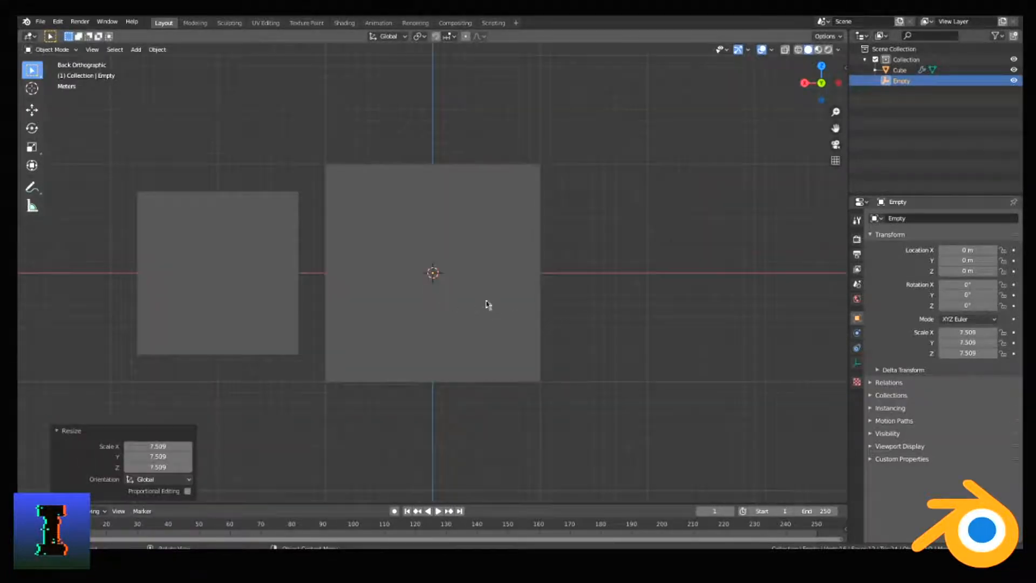
key(s)
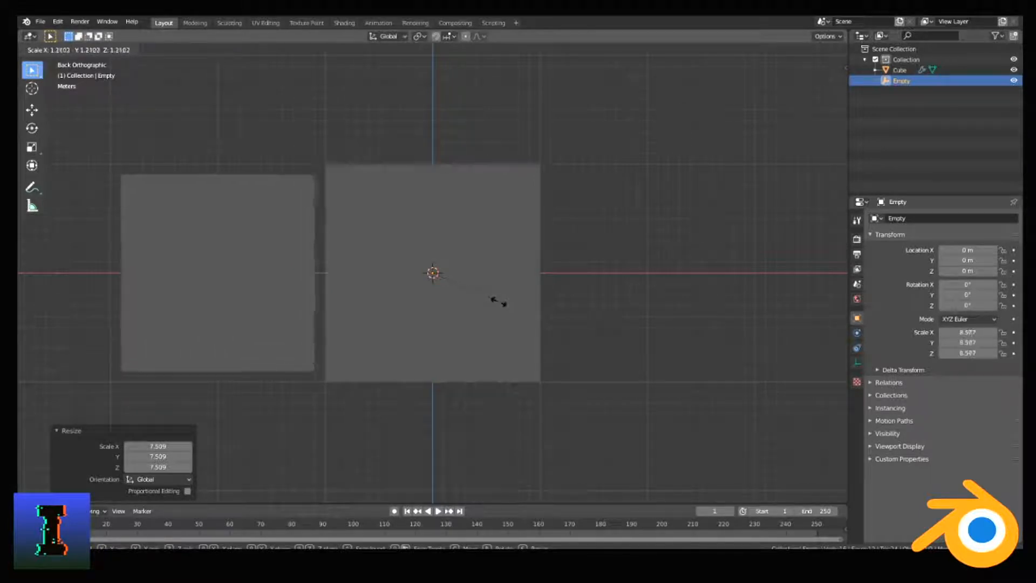
click(497, 303)
scroll(424, 318, up, 2)
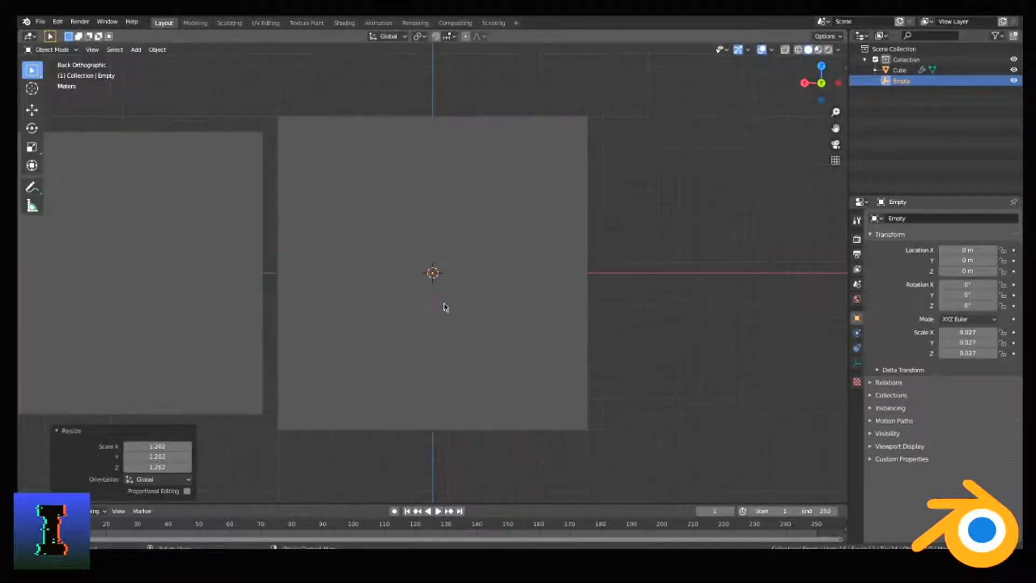
shift+middle_drag(447, 304, 646, 308)
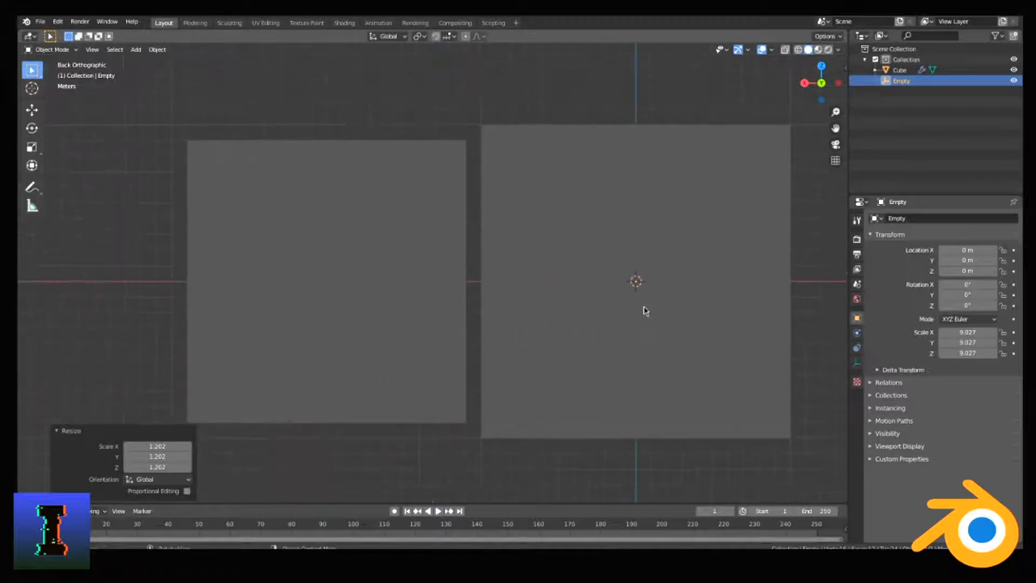
Step: Move the Empty by about -1.02 m along the global X axis
key(g)
key(y)
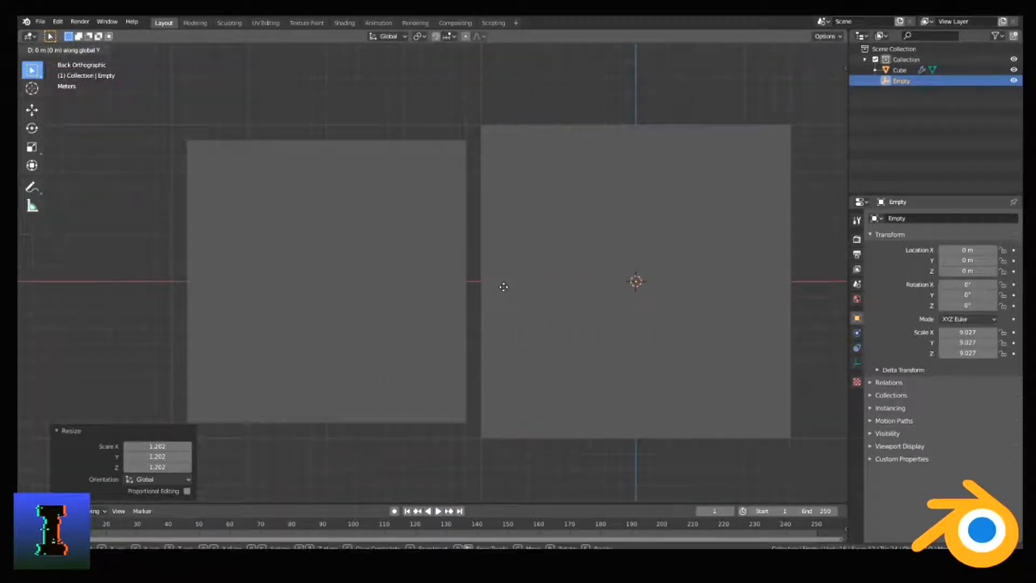
click(520, 296)
mouse_move(520, 296)
middle_down()
mouse_move(507, 298)
mouse_move(550, 322)
mouse_move(516, 306)
mouse_move(538, 302)
middle_up()
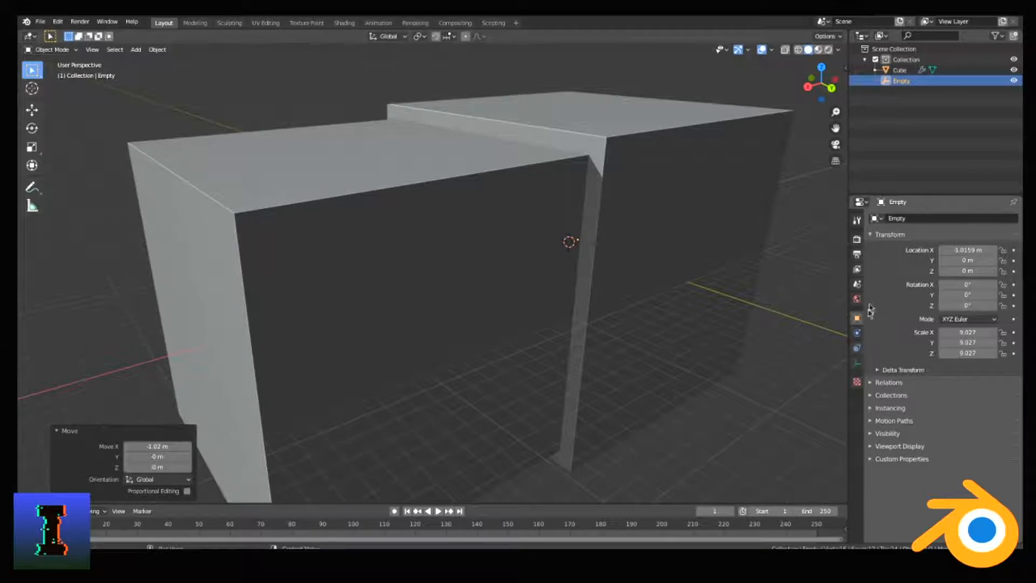
Step: Set the count of the cube's Array modifier to 500
click(889, 74)
scroll(654, 377, down, 3)
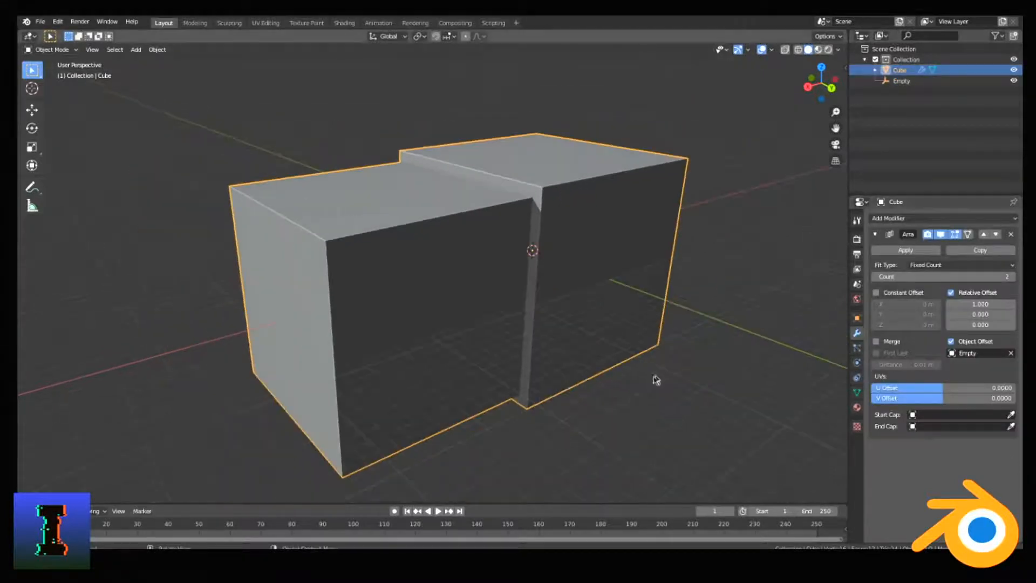
middle_drag(576, 324, 614, 317)
scroll(593, 321, down, 4)
middle_drag(529, 317, 657, 300)
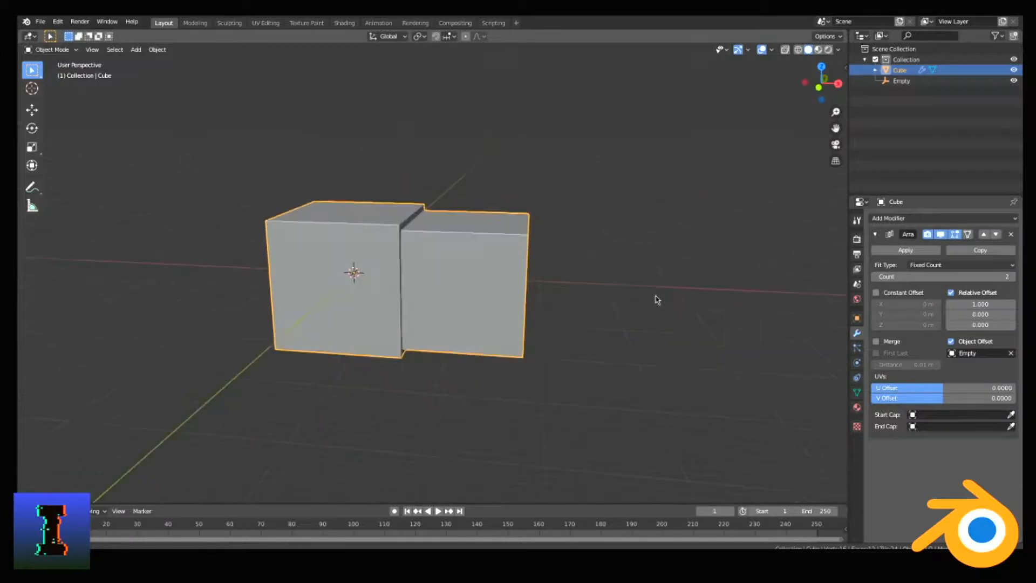
click(928, 276)
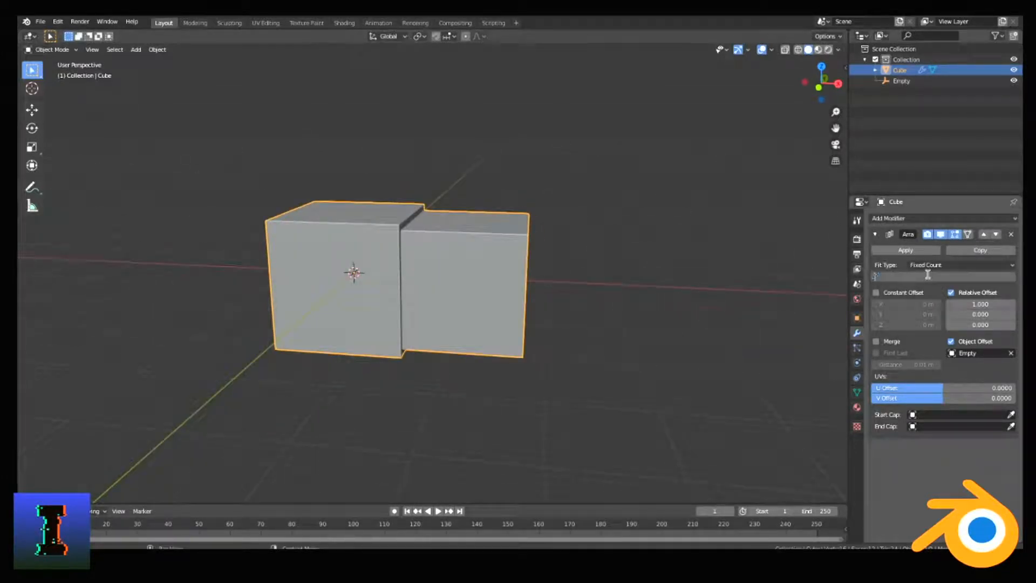
key(Return)
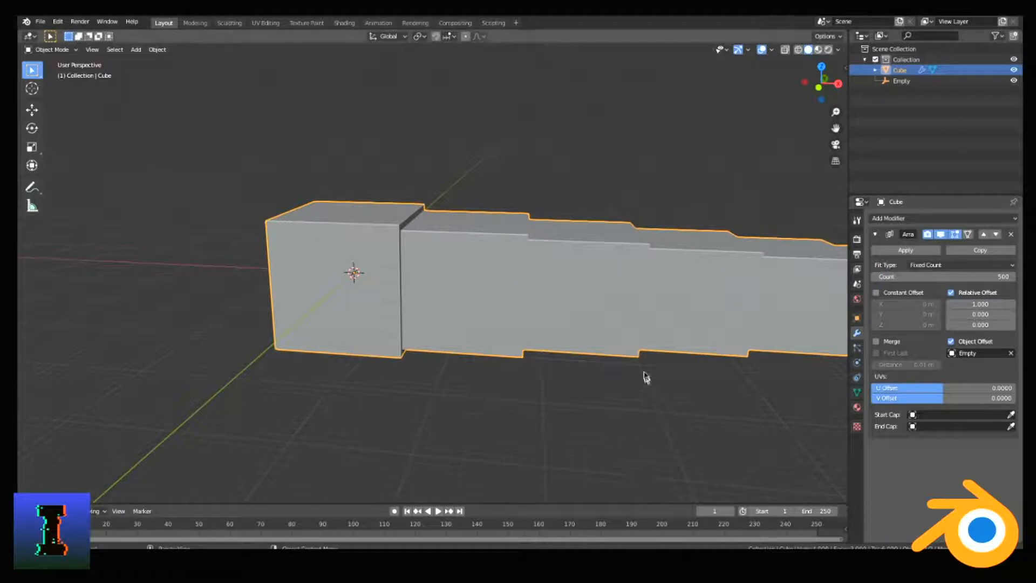
Step: Apply the cube's Array modifier and enter Edit Mode on the resulting mesh
scroll(655, 375, down, 5)
scroll(749, 370, up, 4)
scroll(770, 361, down, 4)
scroll(811, 359, up, 2)
scroll(811, 359, down, 2)
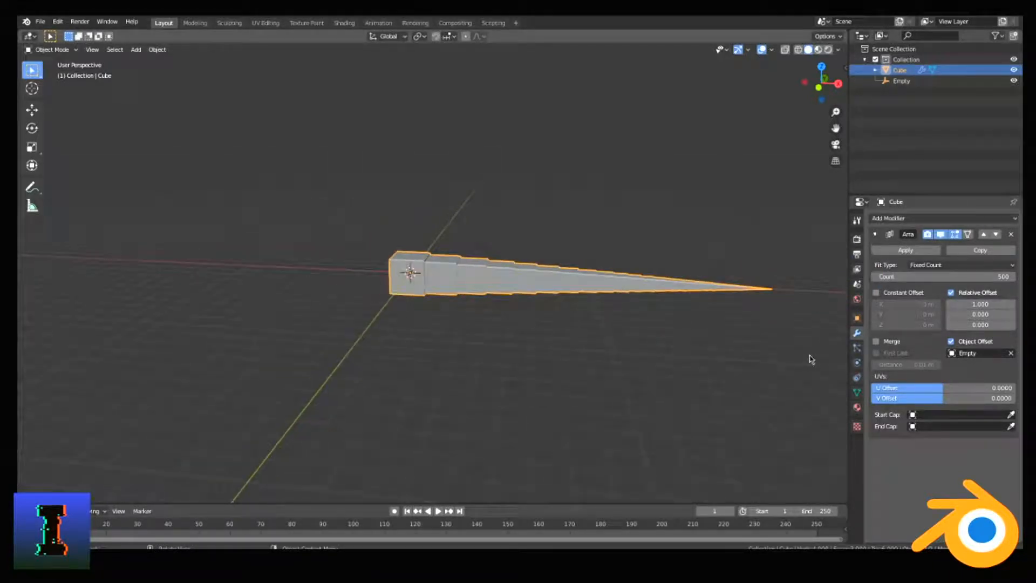
scroll(784, 345, up, 4)
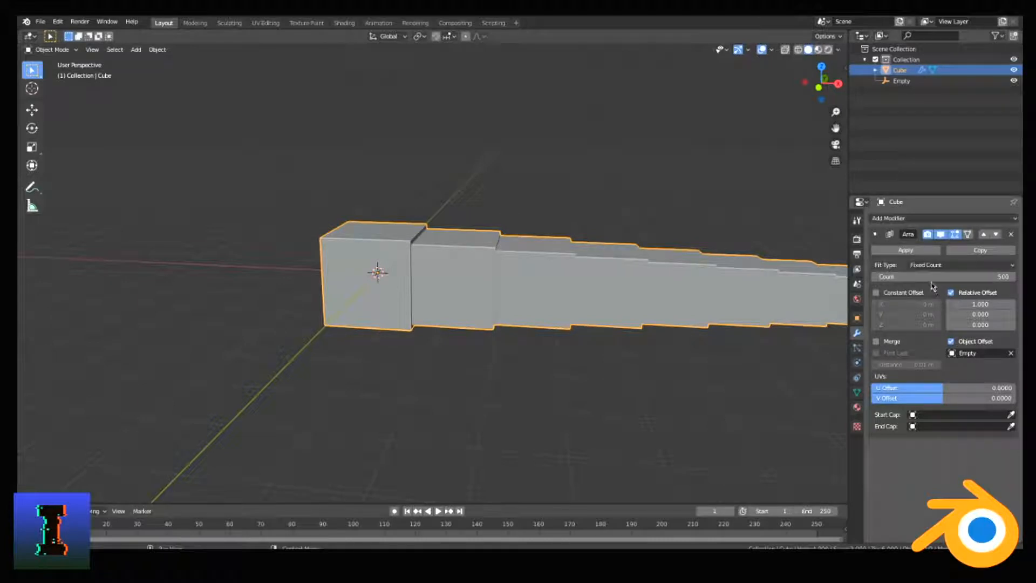
click(924, 254)
middle_drag(726, 289, 699, 292)
key(Tab)
scroll(699, 292, up, 10)
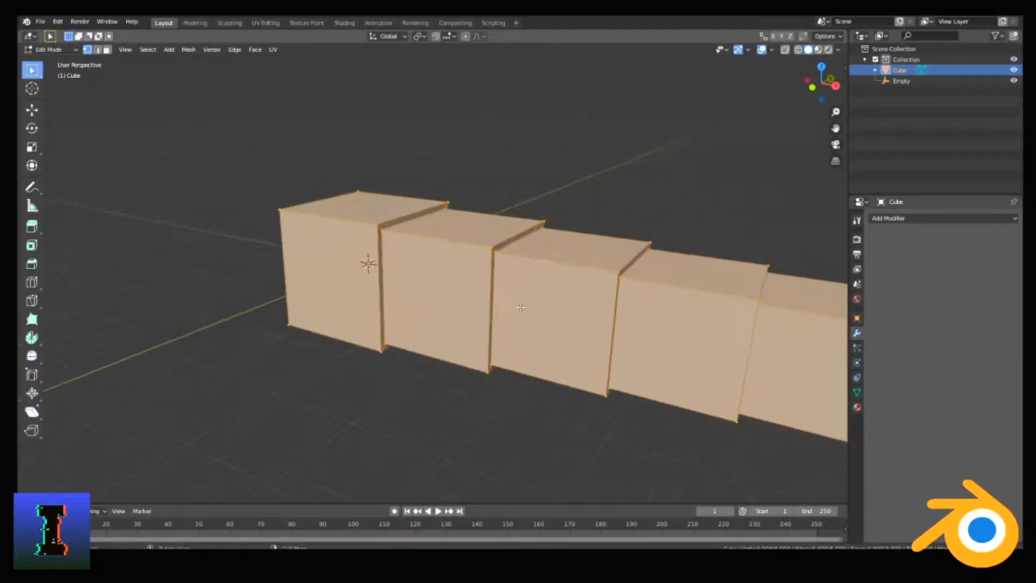
middle_drag(509, 275, 528, 292)
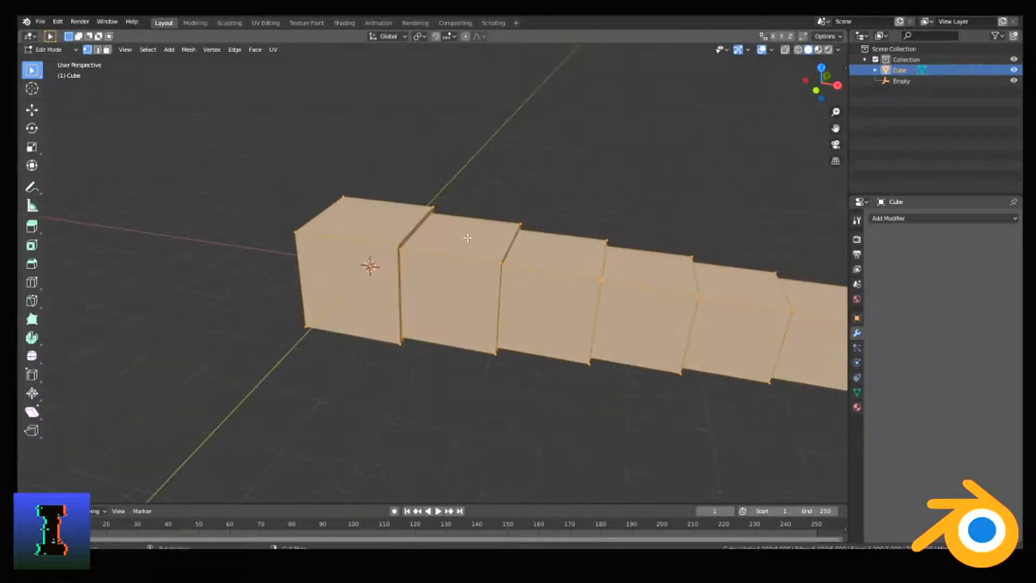
Step: Switch to face selection and select all faces of the tapering row of cubes
key(3)
click(461, 237)
scroll(616, 289, down, 2)
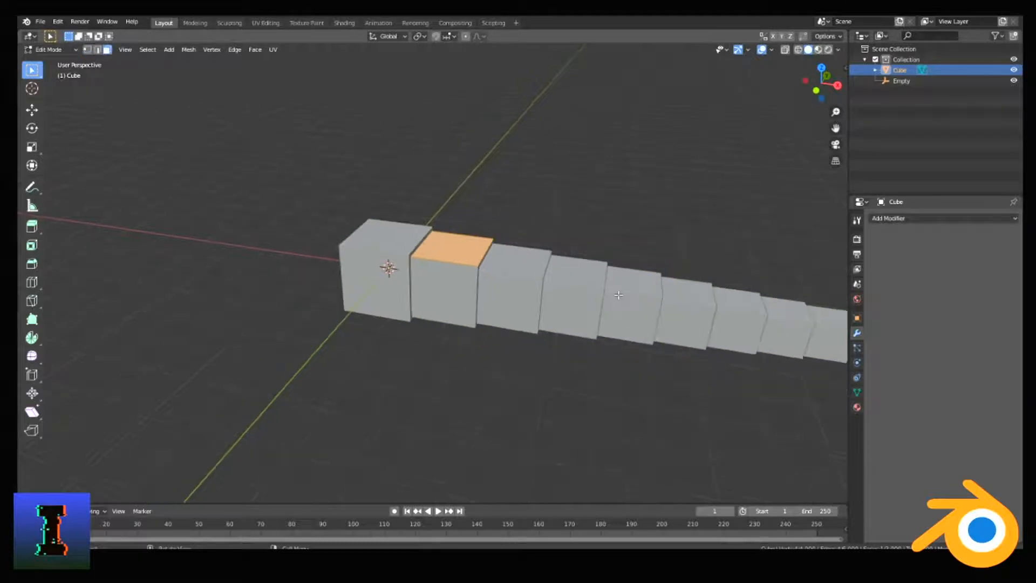
key(a)
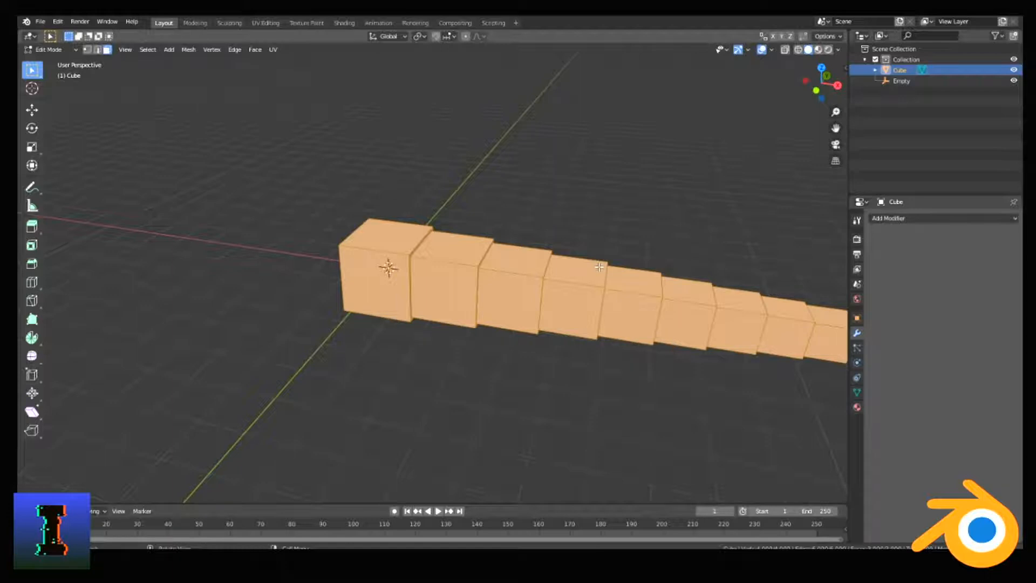
scroll(615, 204, down, 3)
scroll(625, 205, up, 6)
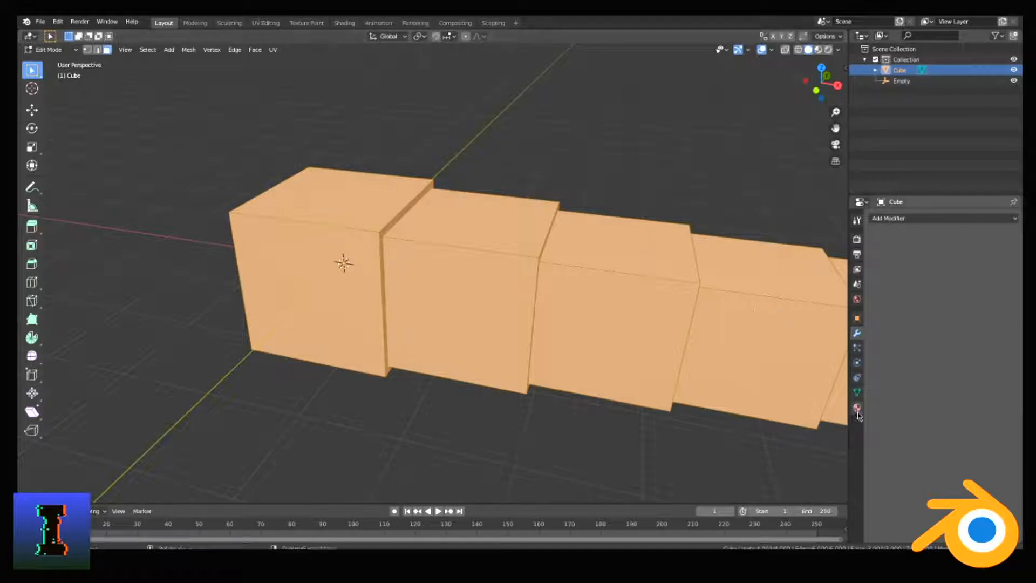
scroll(646, 337, down, 2)
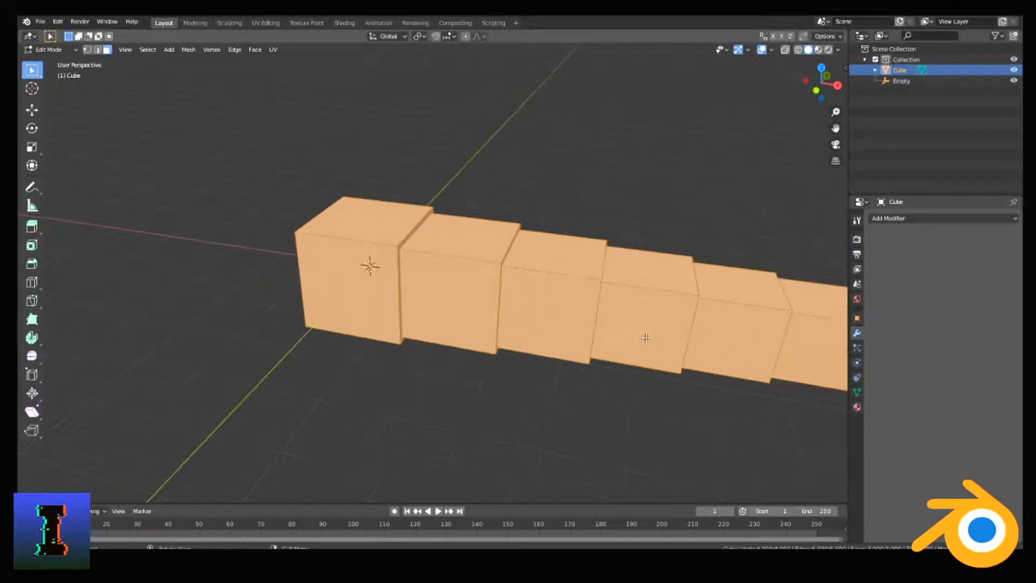
Step: Separate the selected mesh into individual objects by loose parts
click(857, 407)
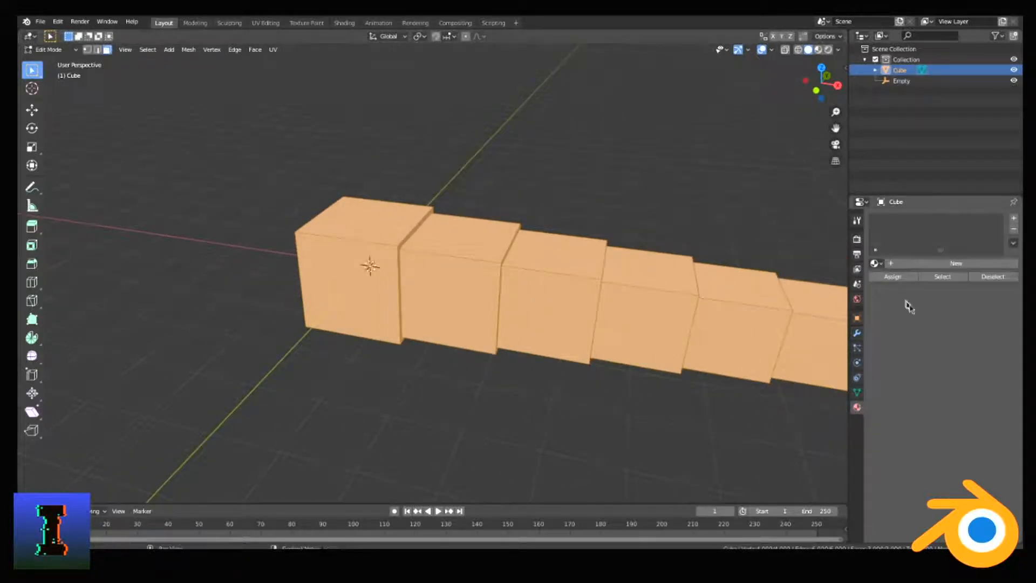
click(857, 334)
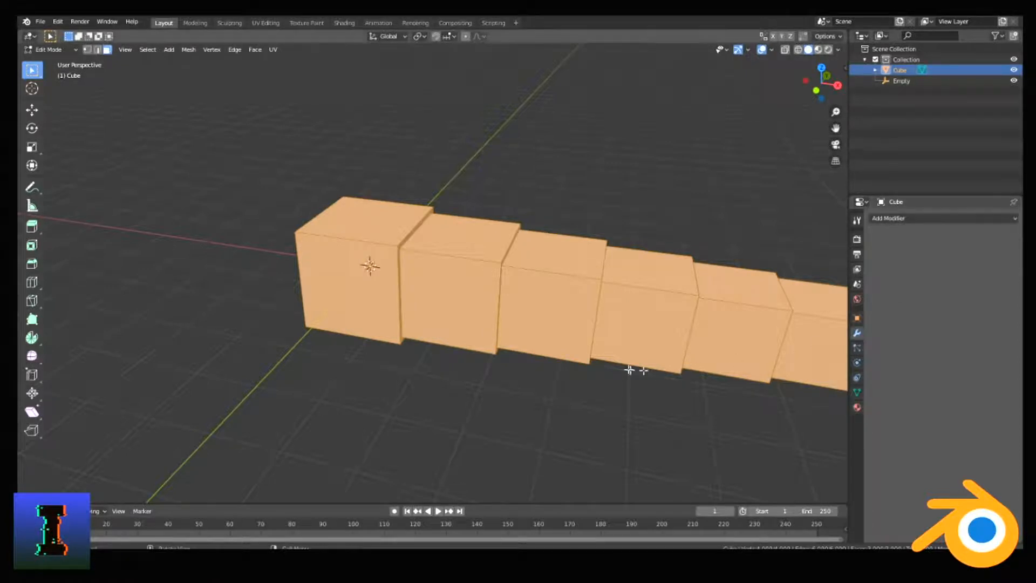
scroll(643, 359, down, 2)
scroll(561, 315, up, 1)
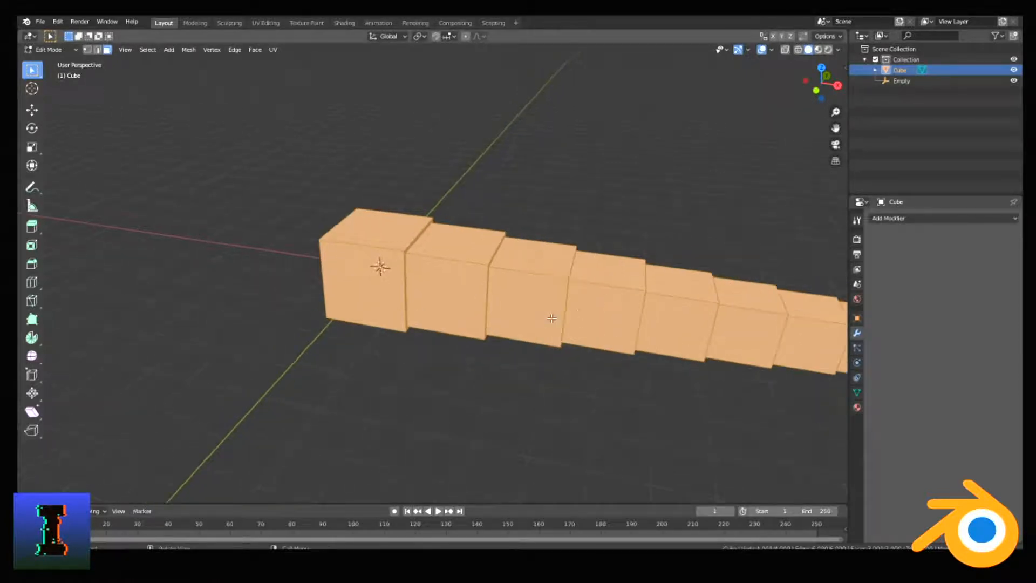
key(p)
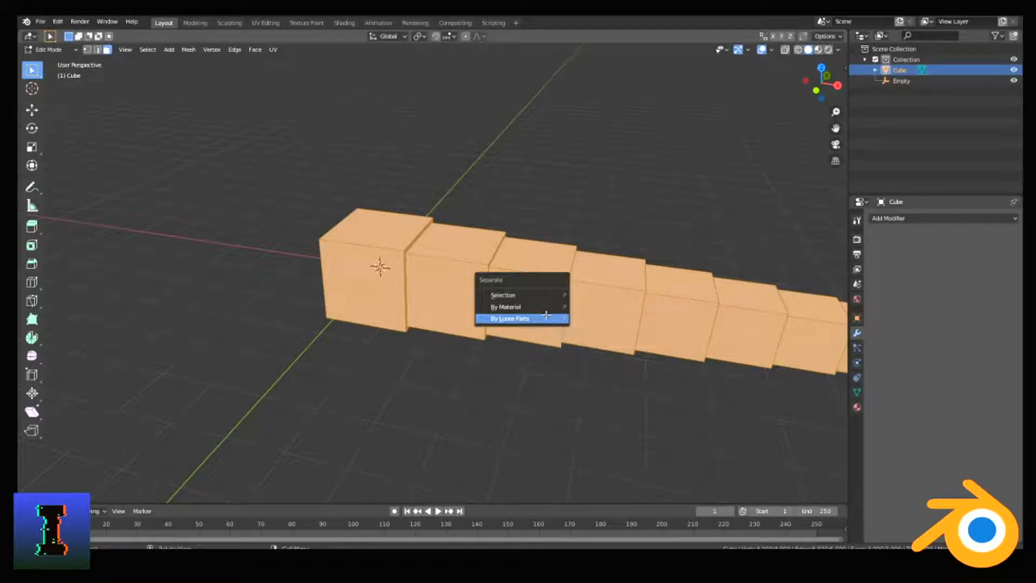
click(547, 318)
scroll(730, 255, down, 5)
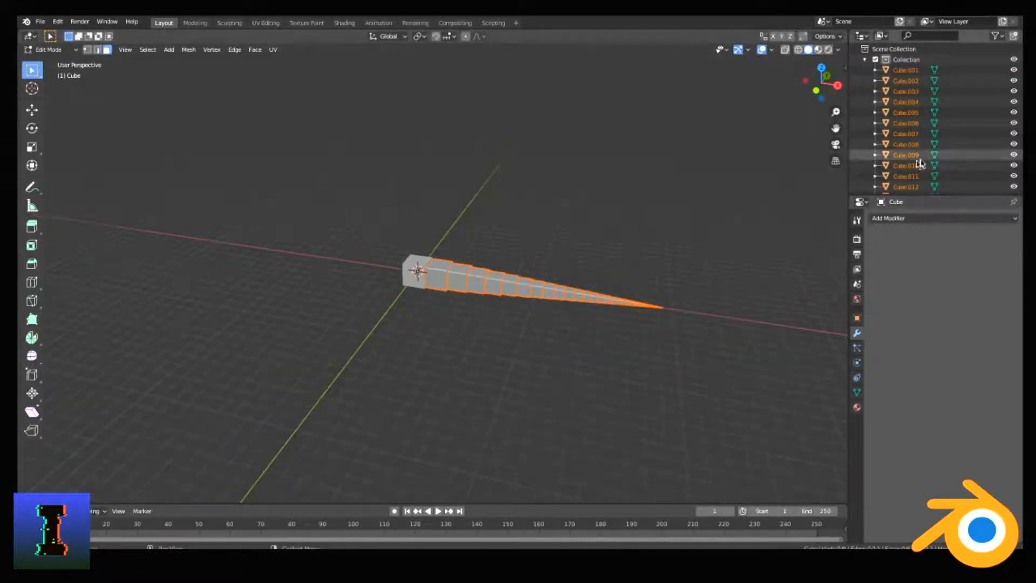
Step: Select the full range of separated cubes, from Cube.001 through the original Cube
scroll(929, 117, down, 10)
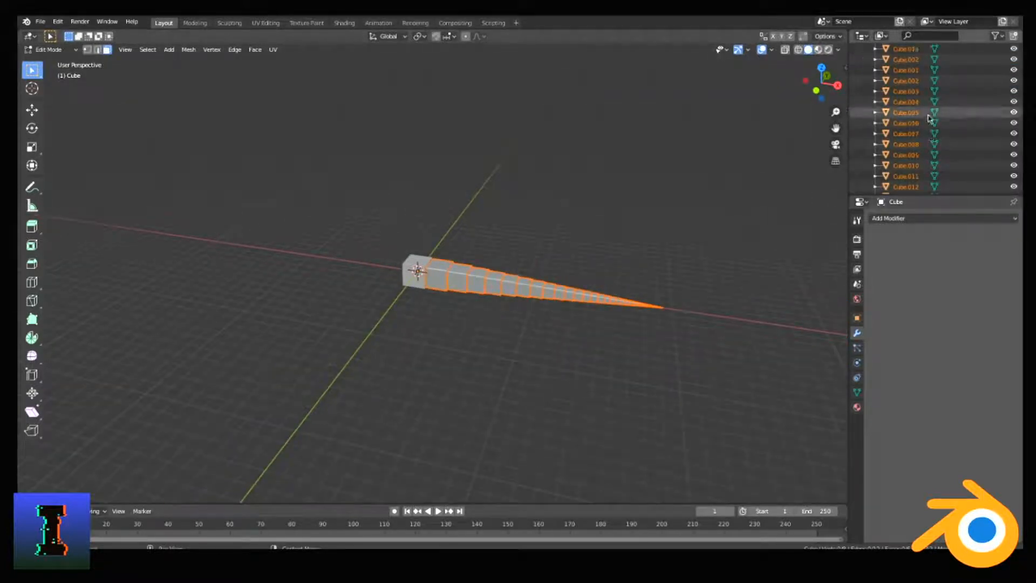
scroll(929, 129, down, 20)
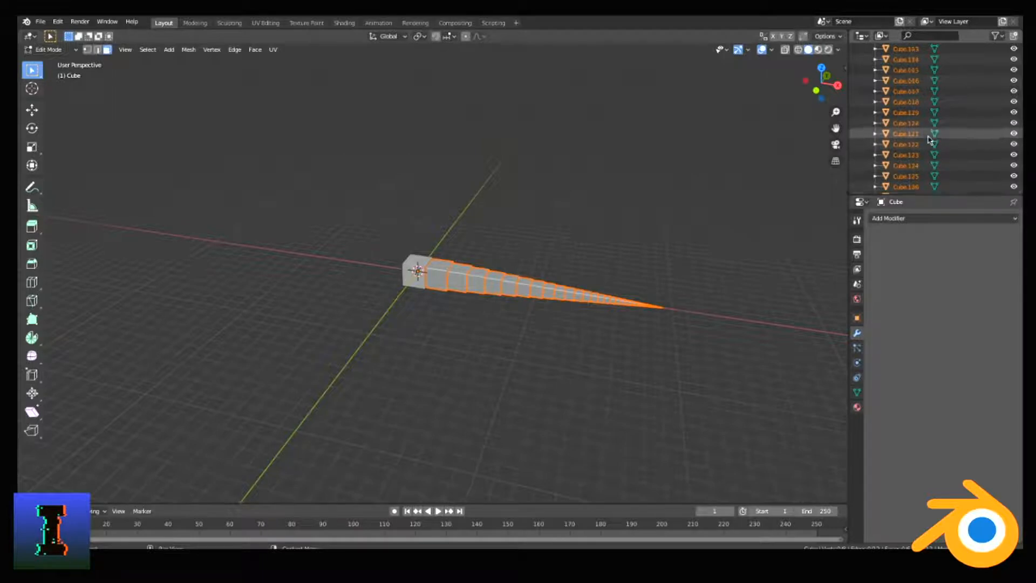
scroll(930, 139, up, 20)
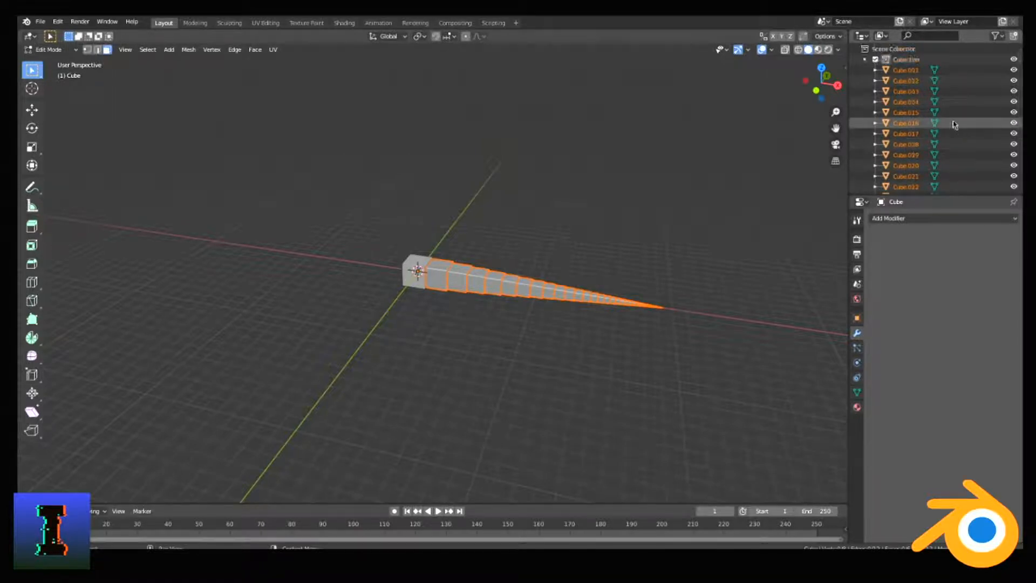
click(898, 74)
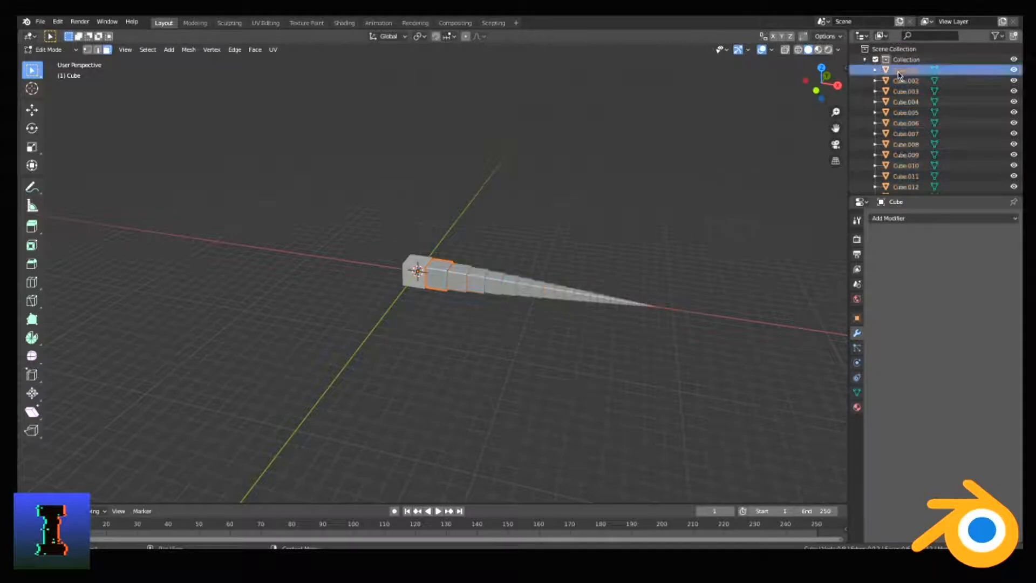
scroll(971, 130, down, 1)
scroll(954, 142, down, 20)
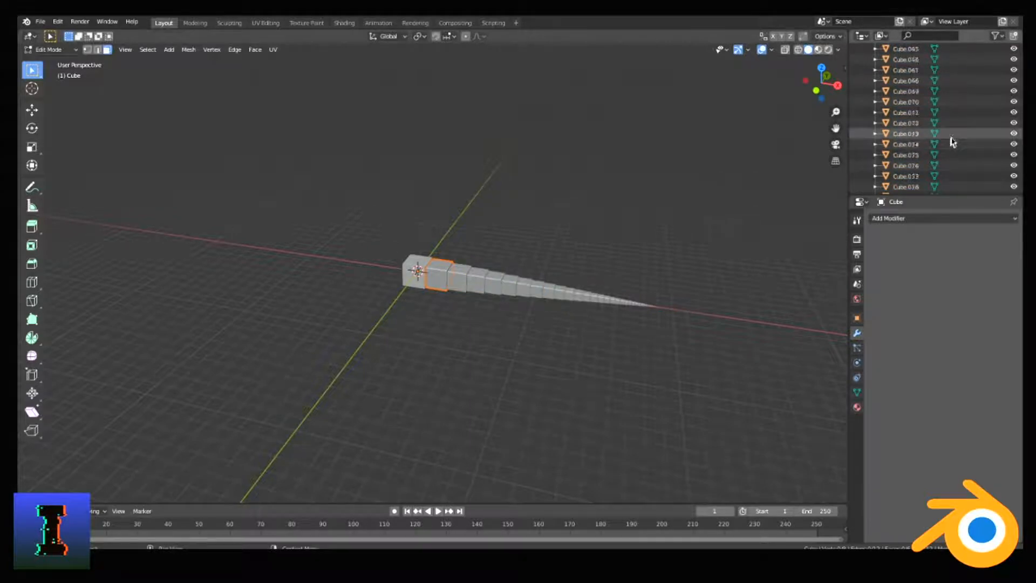
scroll(894, 139, down, 8)
scroll(890, 138, down, 20)
scroll(885, 132, down, 20)
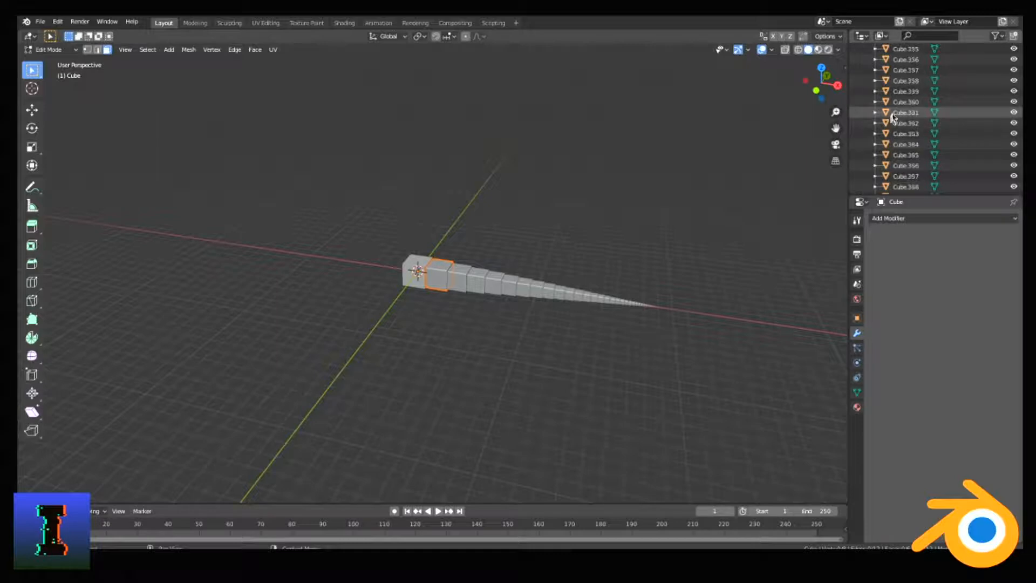
scroll(891, 115, down, 5)
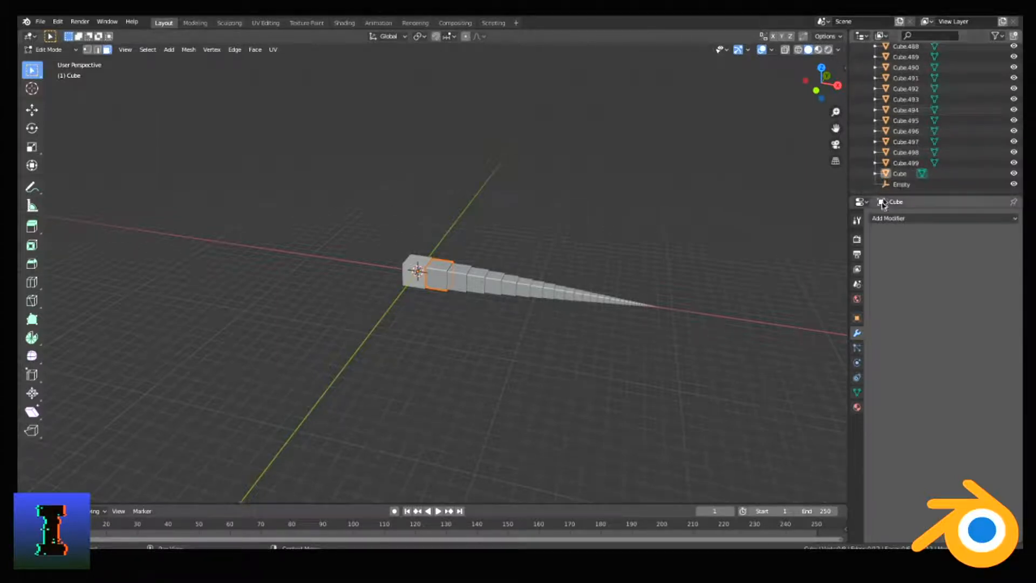
shift+click(911, 174)
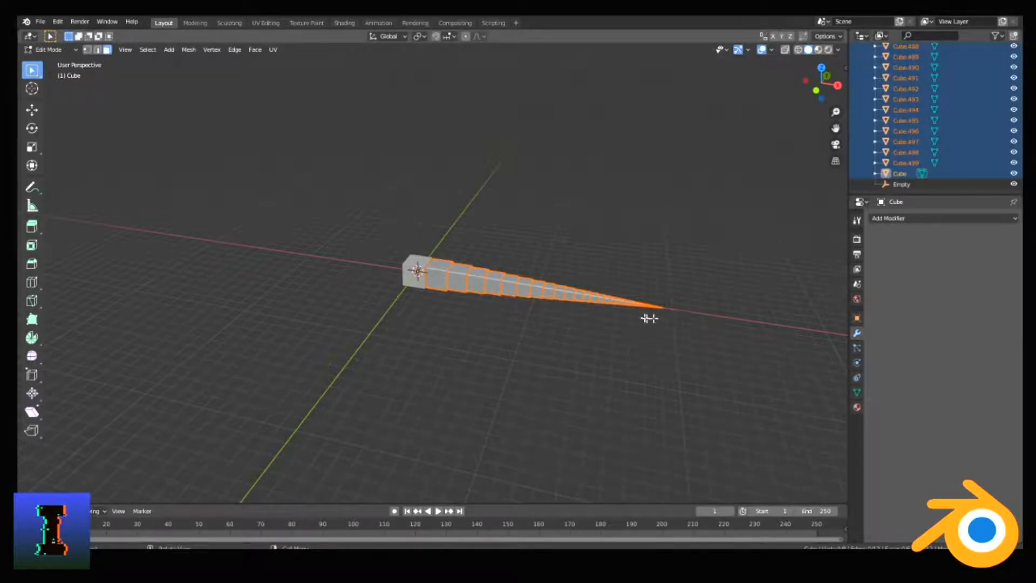
scroll(428, 291, up, 5)
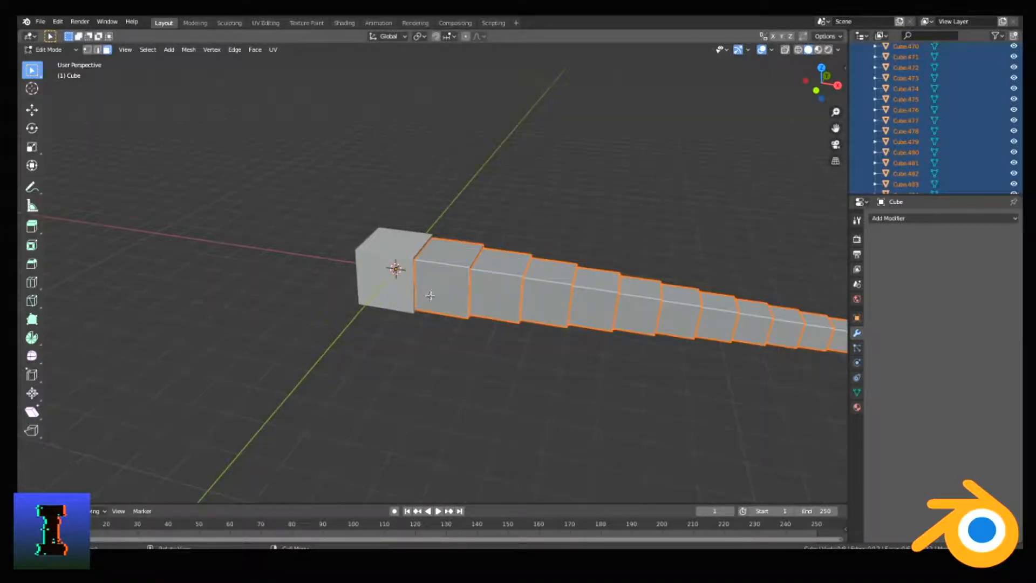
Step: Return to Object Mode and create a new collection from the selected cubes
key(Tab)
scroll(431, 298, down, 4)
scroll(431, 299, up, 2)
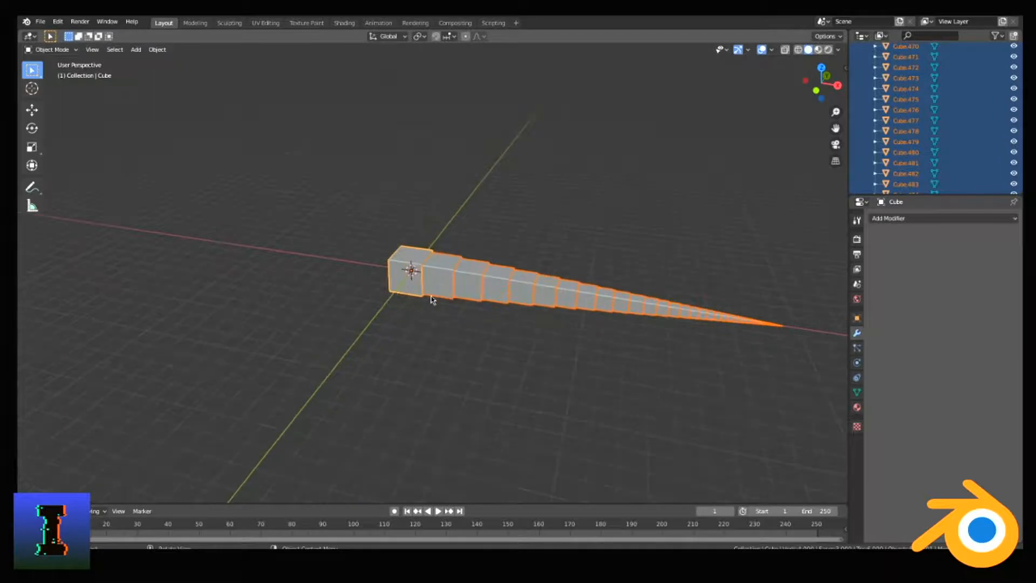
key(ctrl+g)
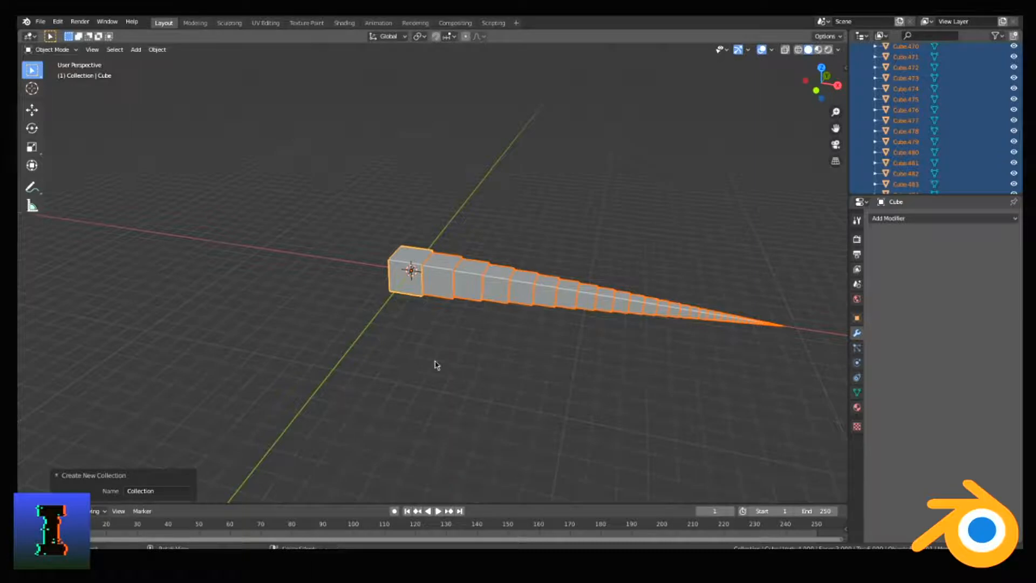
key(ctrl+m)
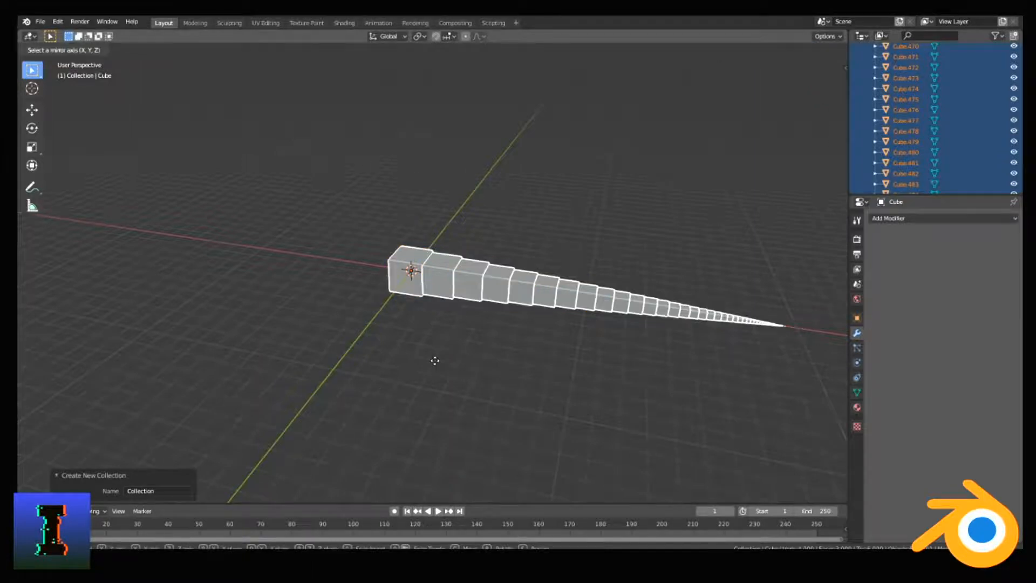
click(464, 356)
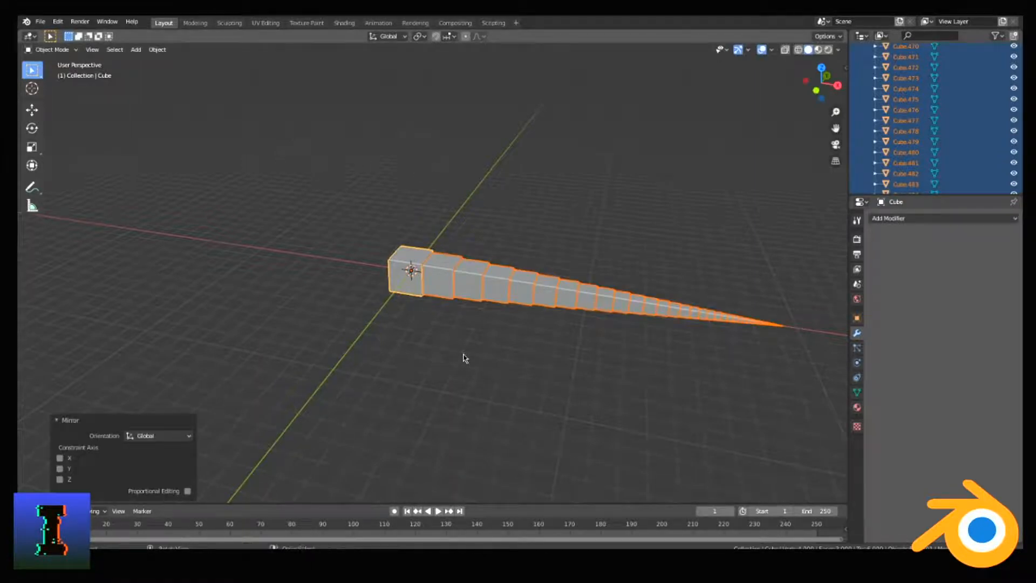
key(ctrl+z)
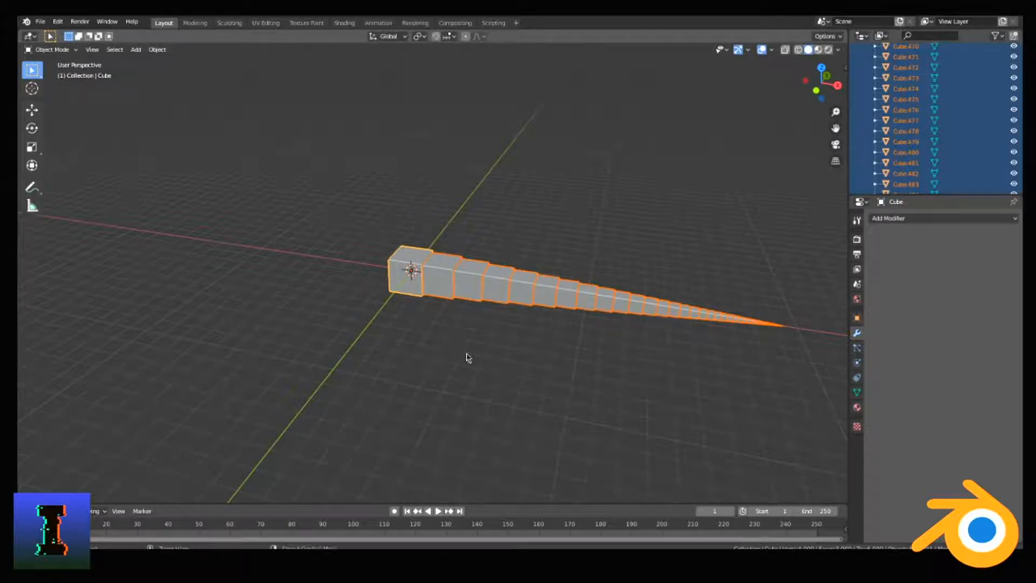
Step: Create a new collection from the selected cubes once more, clearing its default name
key(ctrl+g)
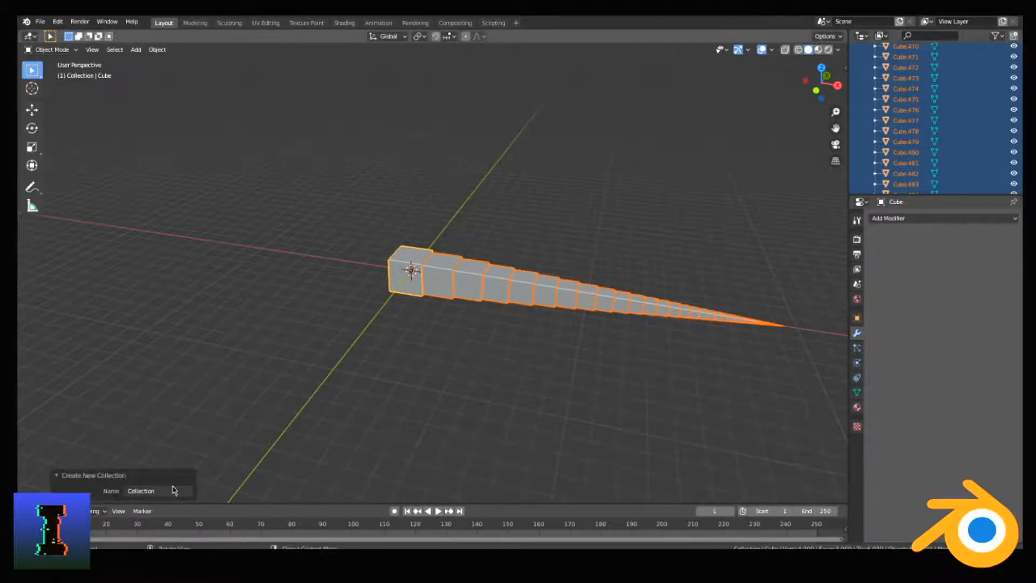
click(143, 489)
key(BackSpace)
click(430, 364)
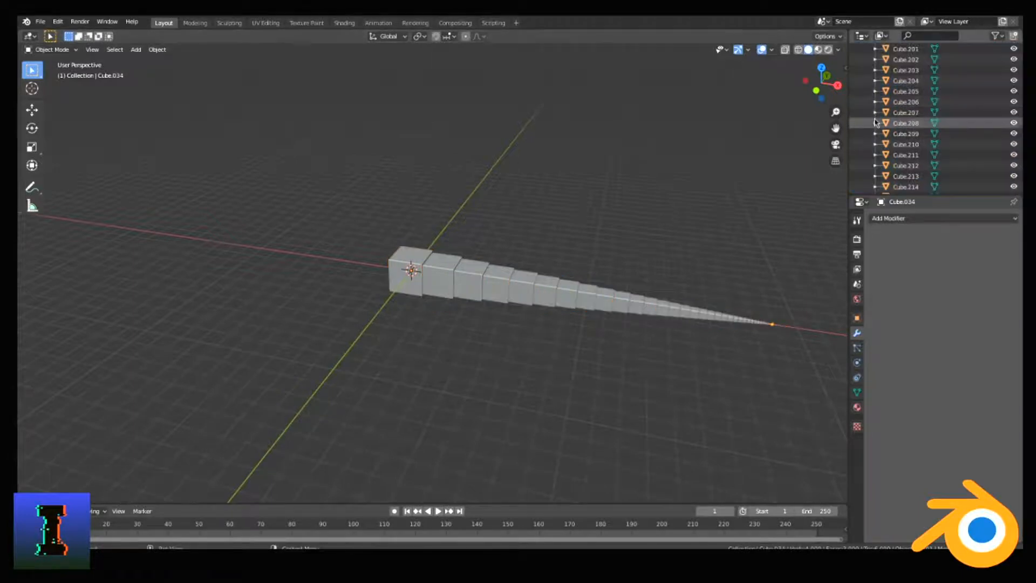
Step: Select Cube.499 in the object list and frame it in the viewport
scroll(874, 124, down, 20)
scroll(869, 127, down, 20)
scroll(868, 127, down, 20)
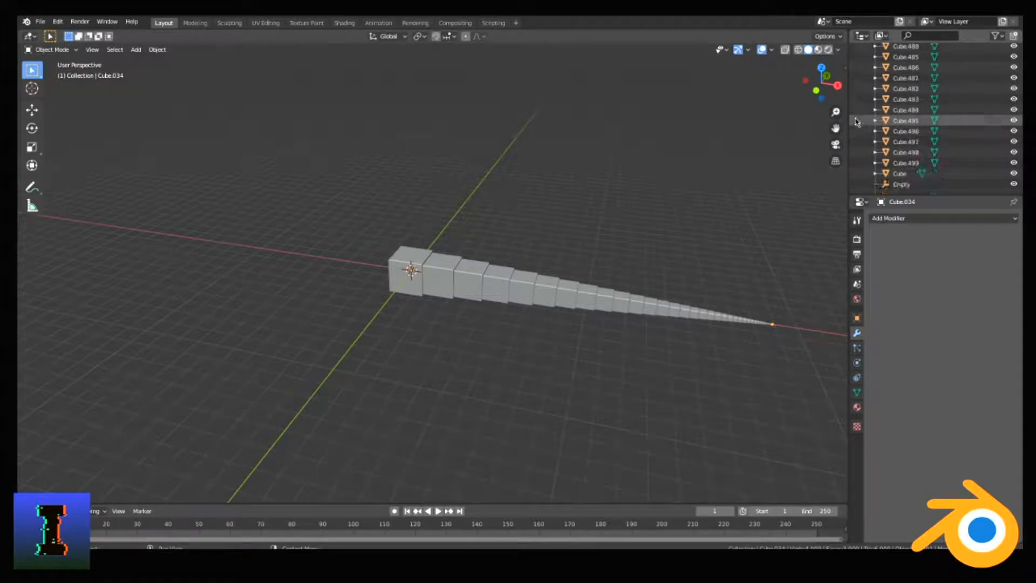
click(887, 164)
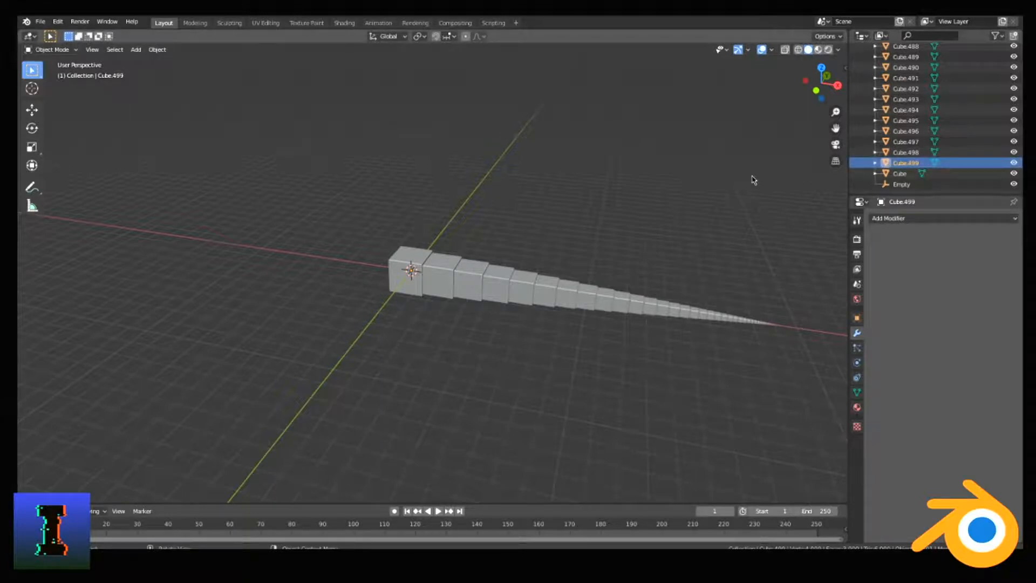
key(KP_Decimal)
Step: Select the original Cube and frame it in the viewport to inspect the large end of the row
click(900, 173)
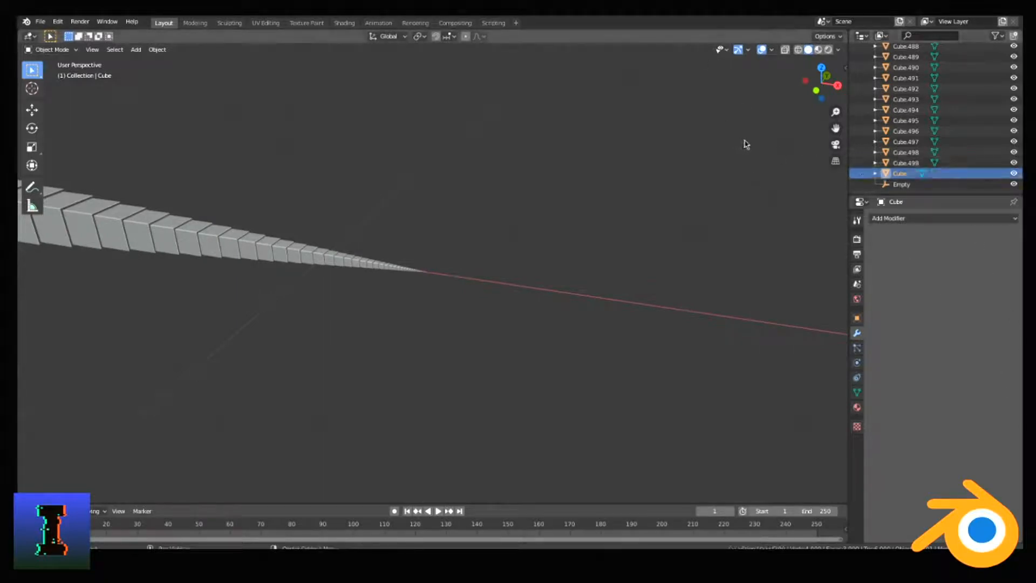
key(KP_Decimal)
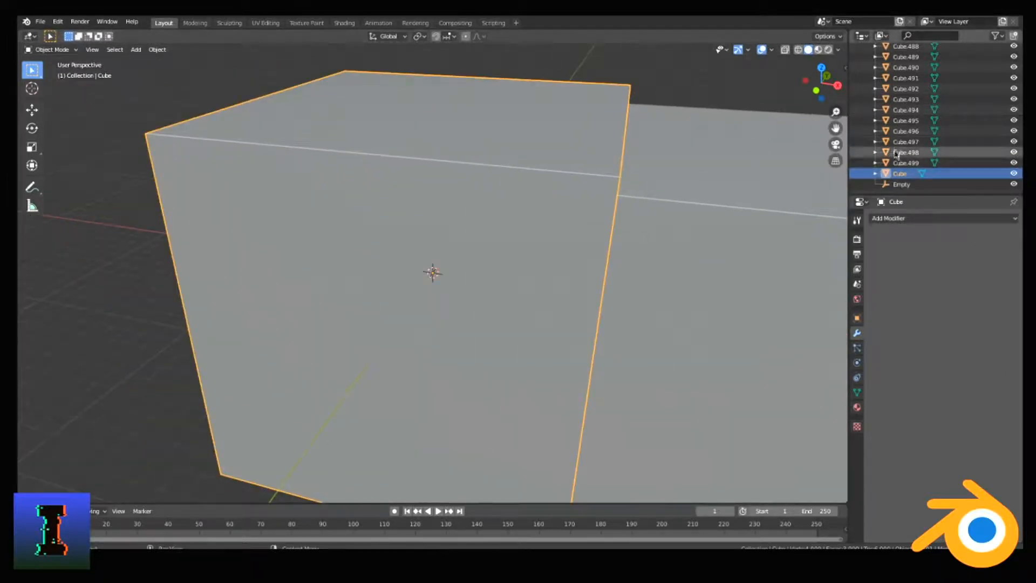
scroll(553, 157, down, 3)
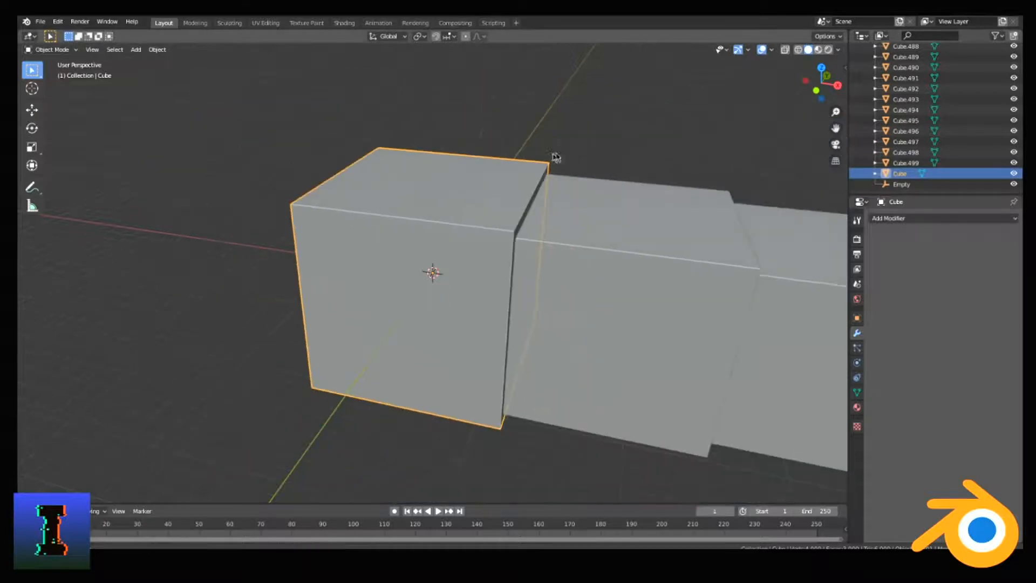
middle_drag(553, 157, 578, 153)
Step: Select Cube.499 again, frame it, and examine the row's tiny tip up close for viewport clipping
click(690, 184)
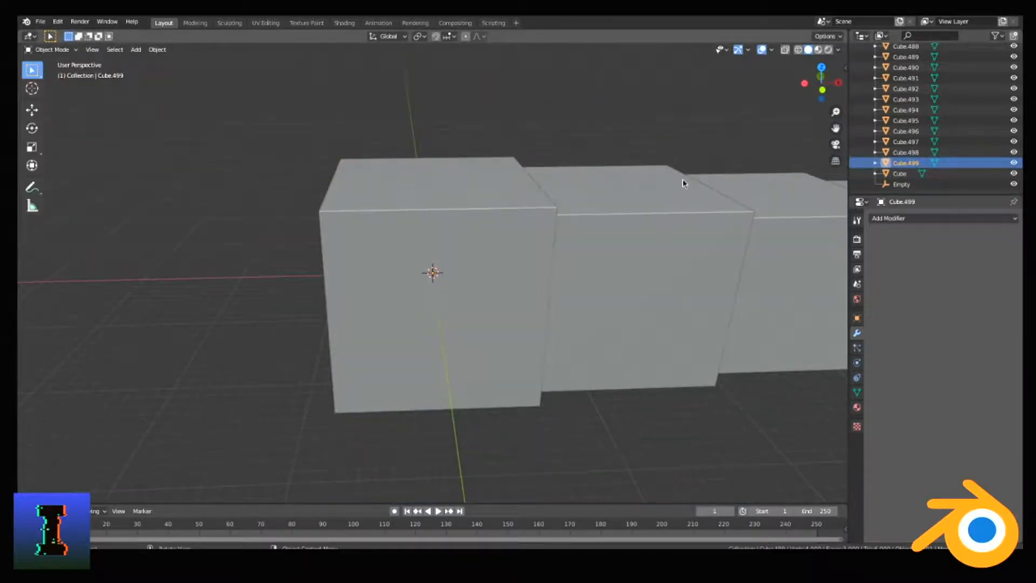
key(KP_Decimal)
scroll(694, 180, up, 4)
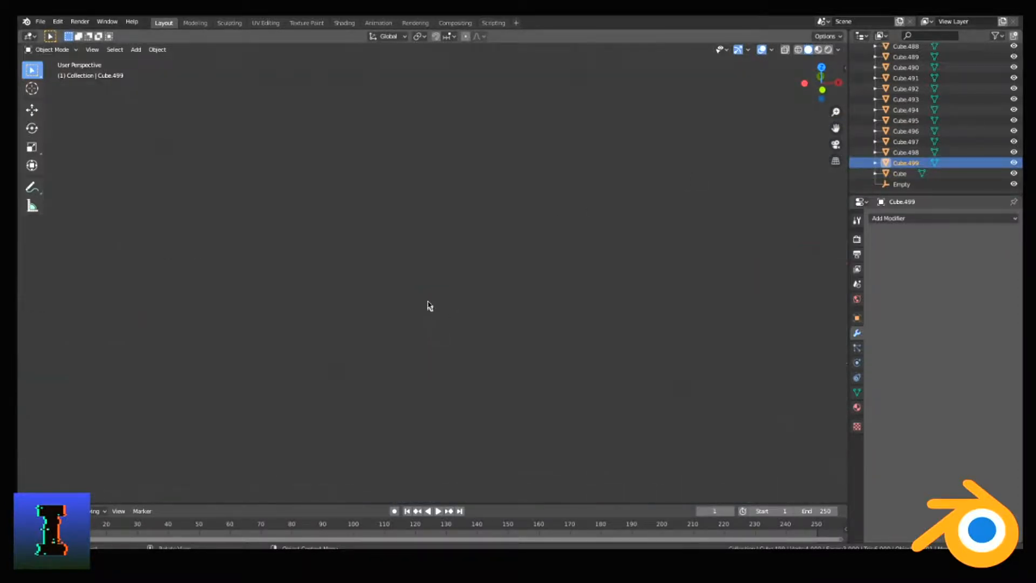
scroll(438, 294, down, 4)
mouse_move(469, 283)
middle_down()
mouse_move(502, 273)
mouse_move(481, 273)
middle_up()
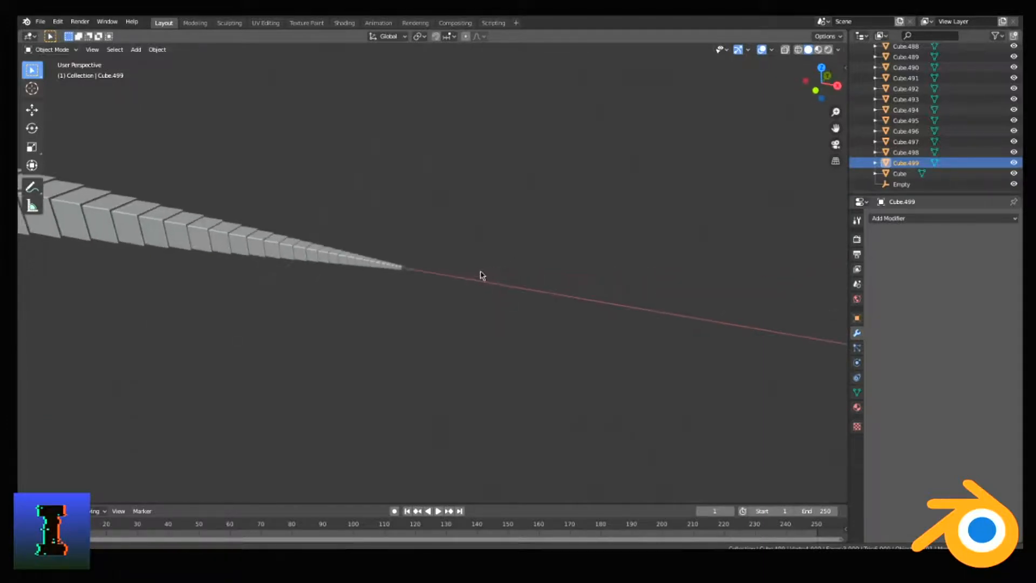
scroll(451, 260, up, 2)
scroll(451, 260, down, 1)
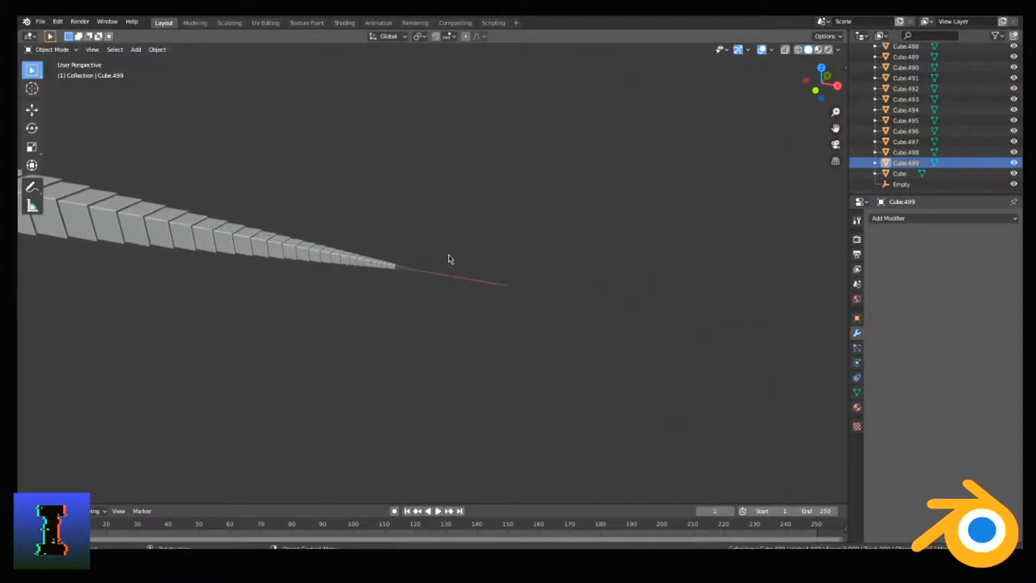
scroll(446, 260, up, 2)
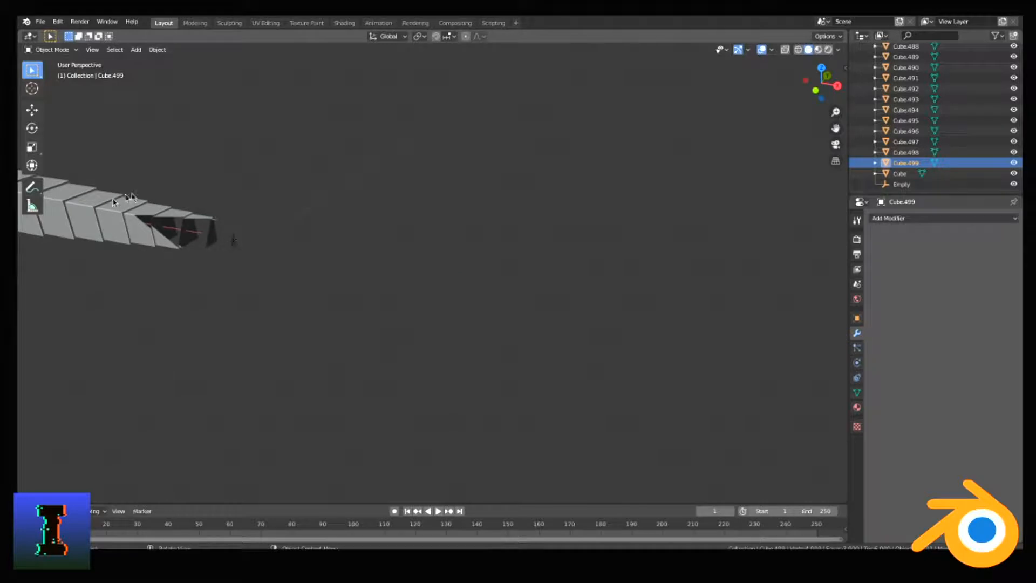
scroll(319, 200, down, 2)
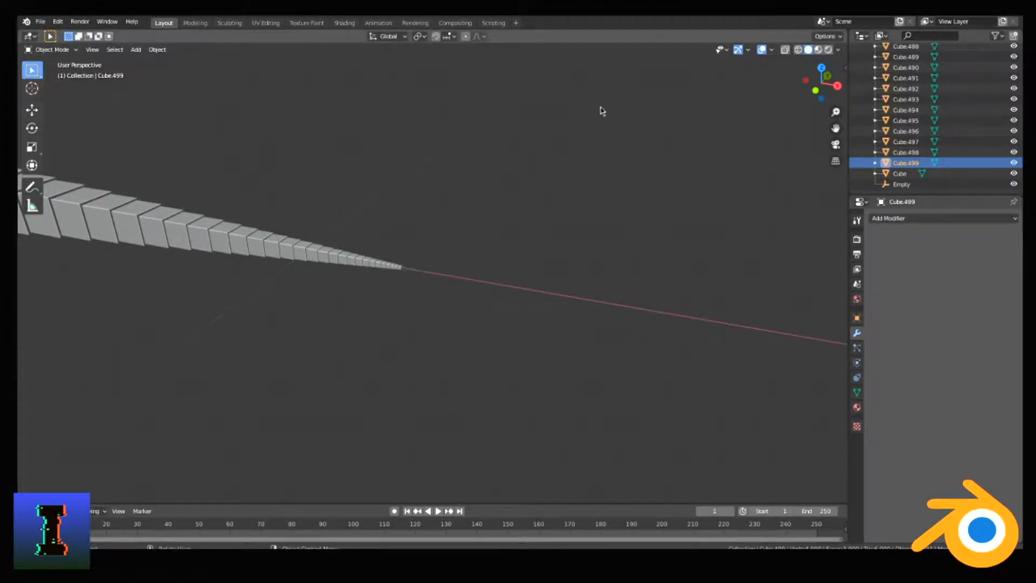
Step: Set the viewport's clip start to 0.001 m, and collapse the View settings
key(n)
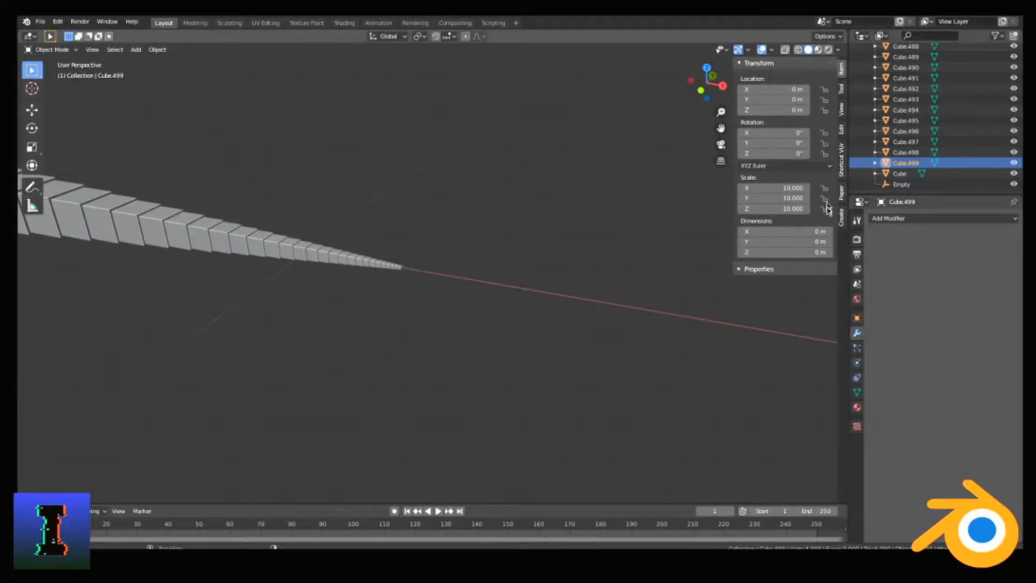
click(841, 111)
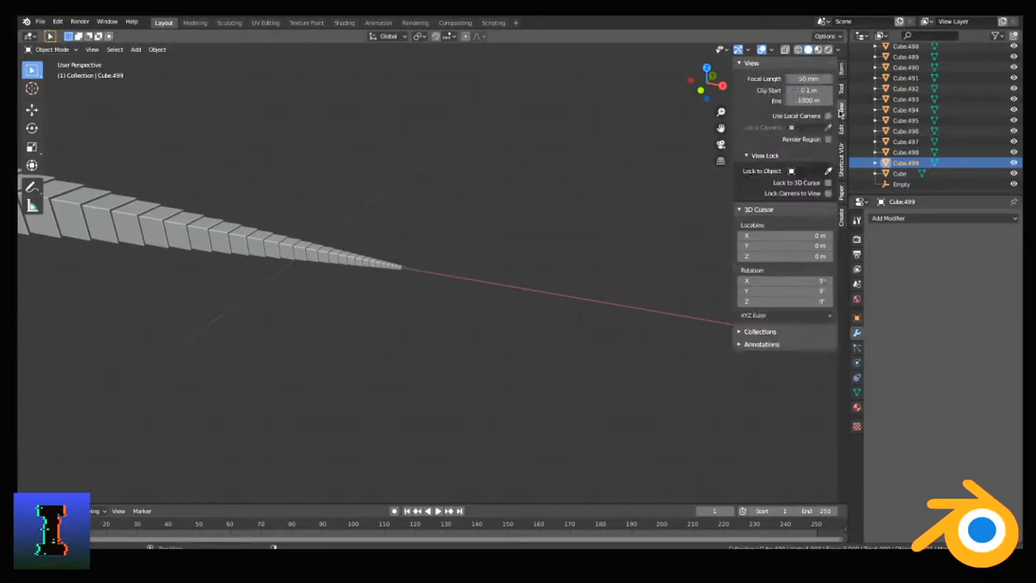
drag(813, 90, 788, 90)
scroll(456, 306, up, 8)
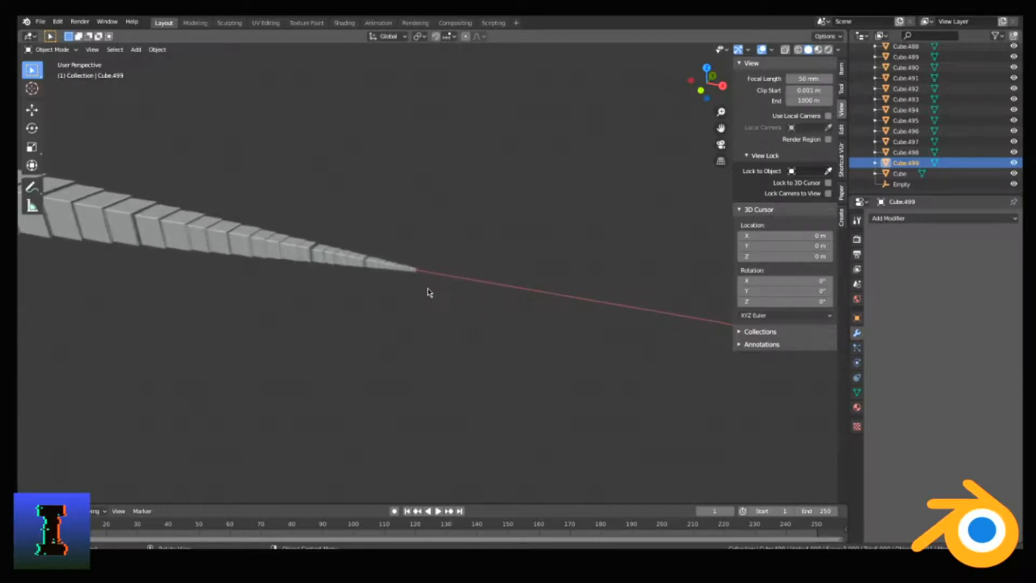
click(813, 66)
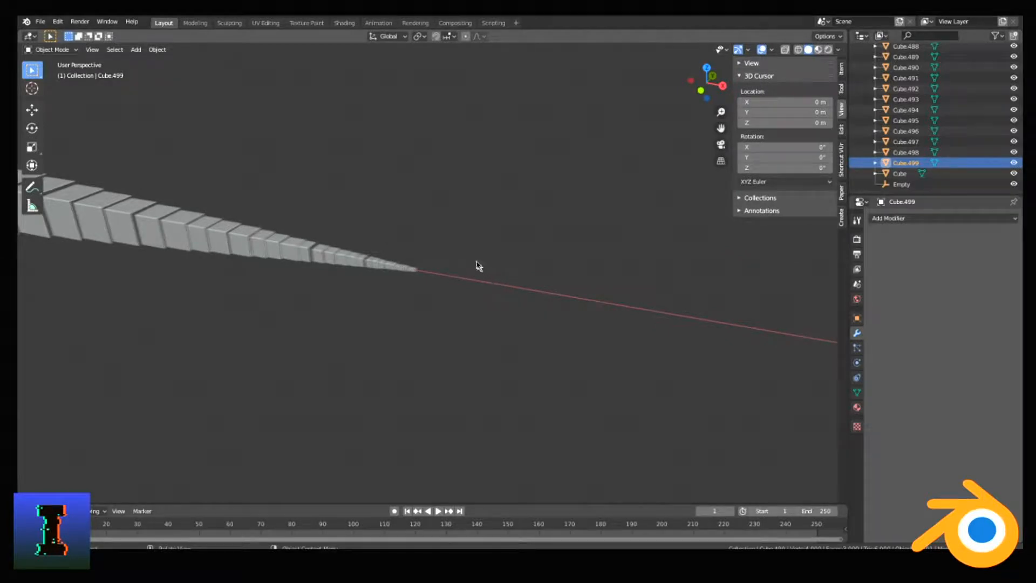
Step: Add a camera and align it to the current view of the row's tip
key(shift+a)
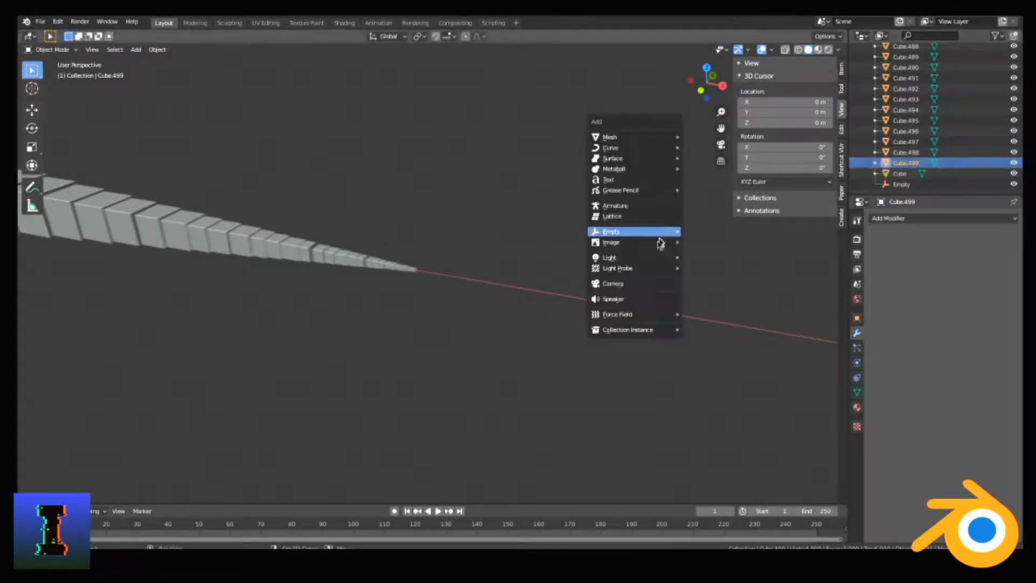
click(633, 290)
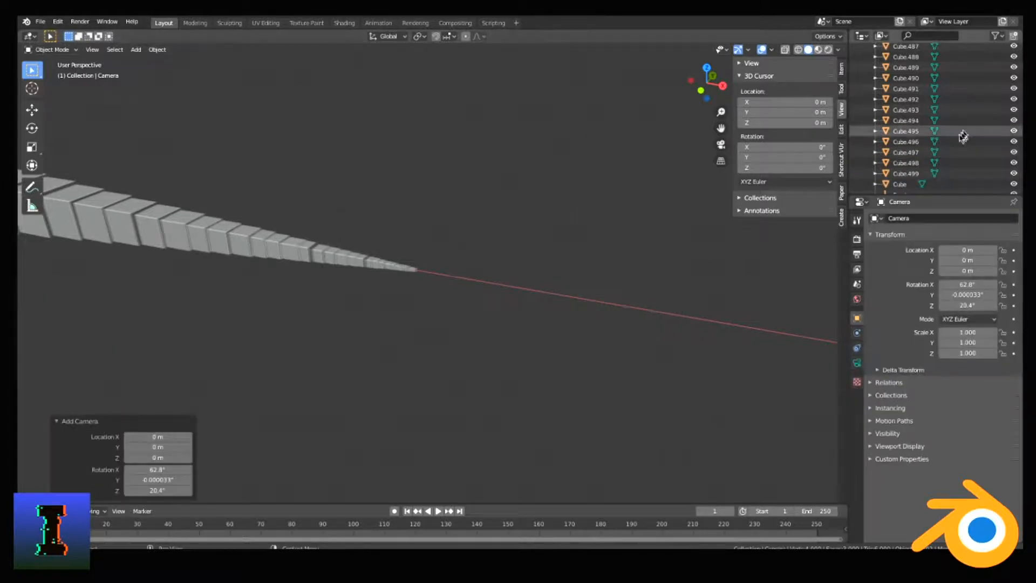
scroll(961, 122, up, 3)
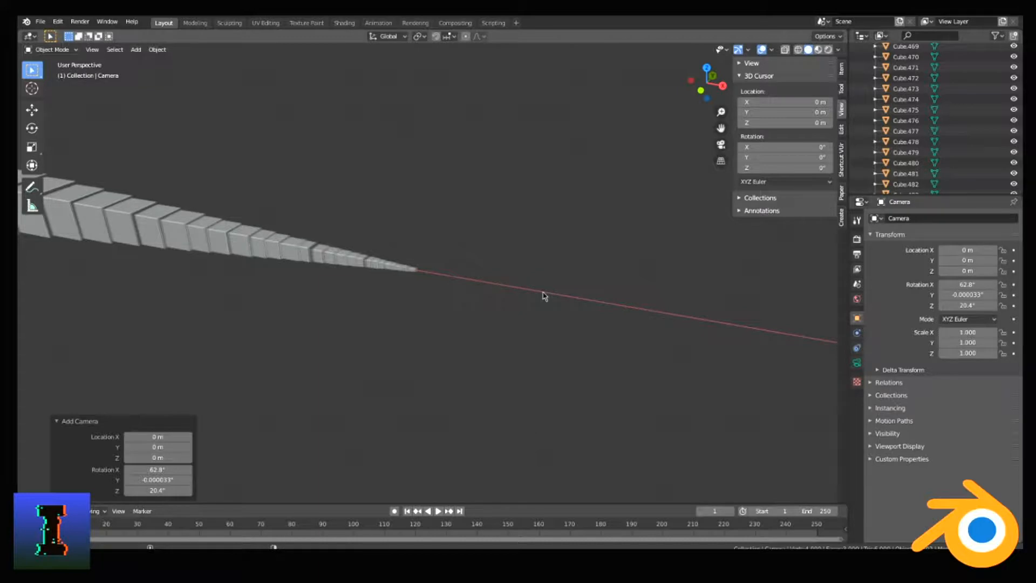
key(ctrl+alt+KP_0)
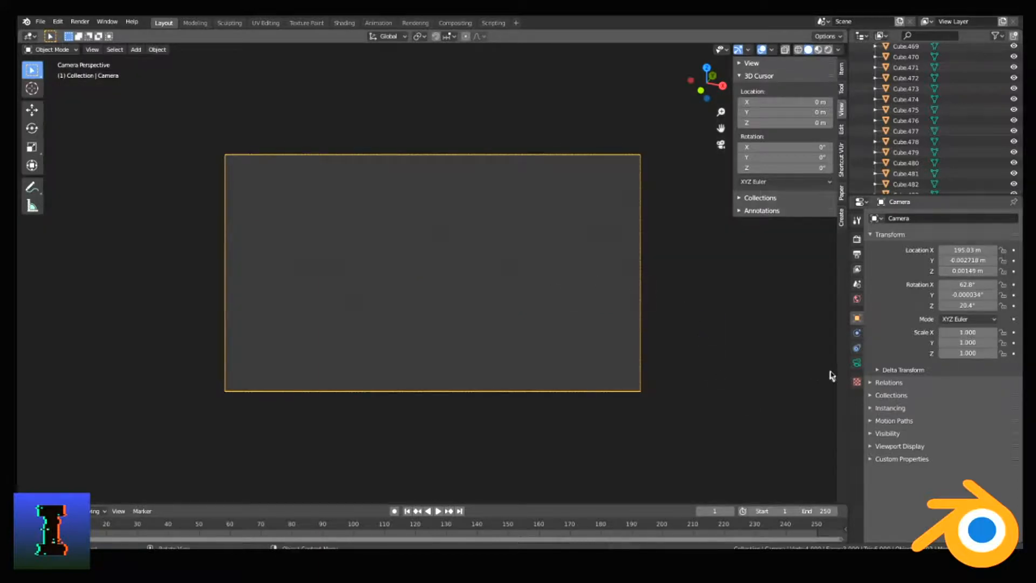
Step: Set the camera's clip start to 0.001 m and fit the camera frame to the viewport
click(856, 365)
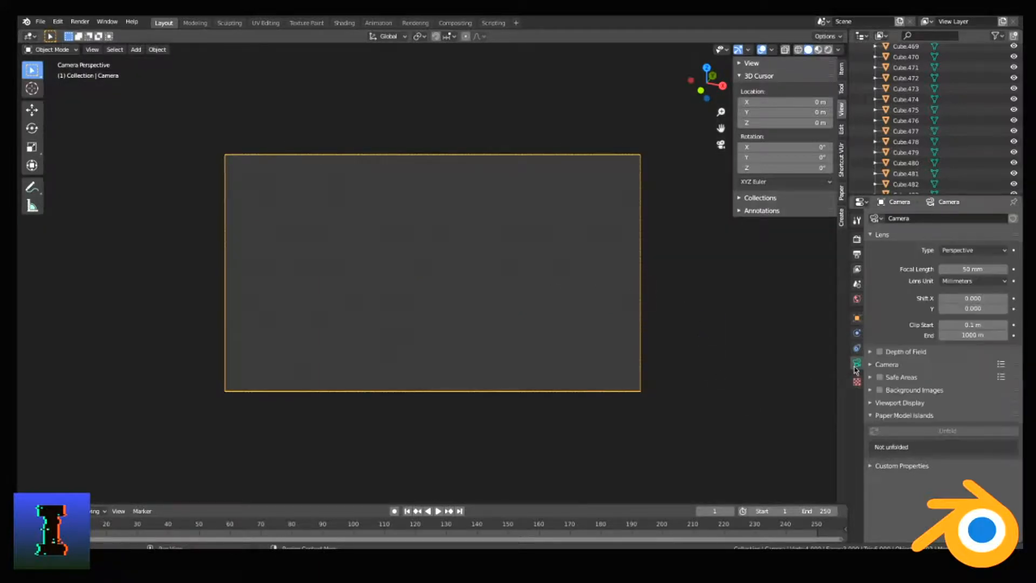
click(981, 324)
text(0.001)
key(Return)
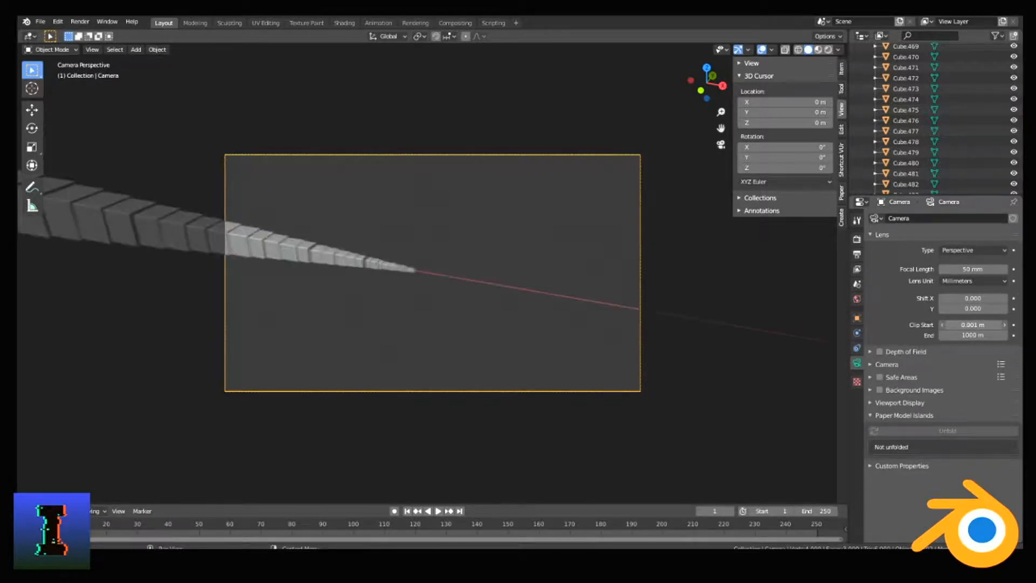
key(Home)
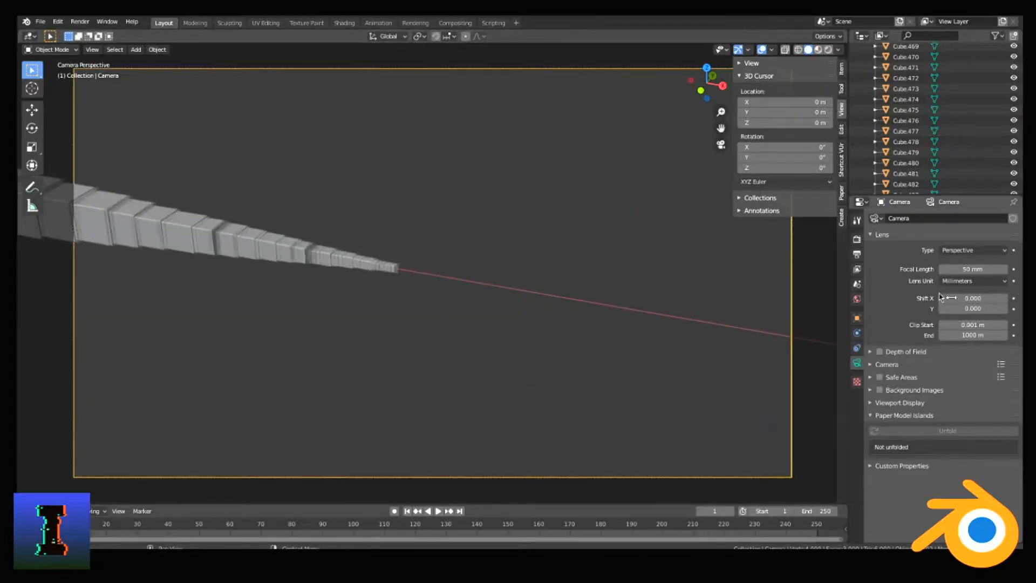
Step: Set the camera's clip start to 0.002 m
click(975, 322)
text(0.002)
key(Return)
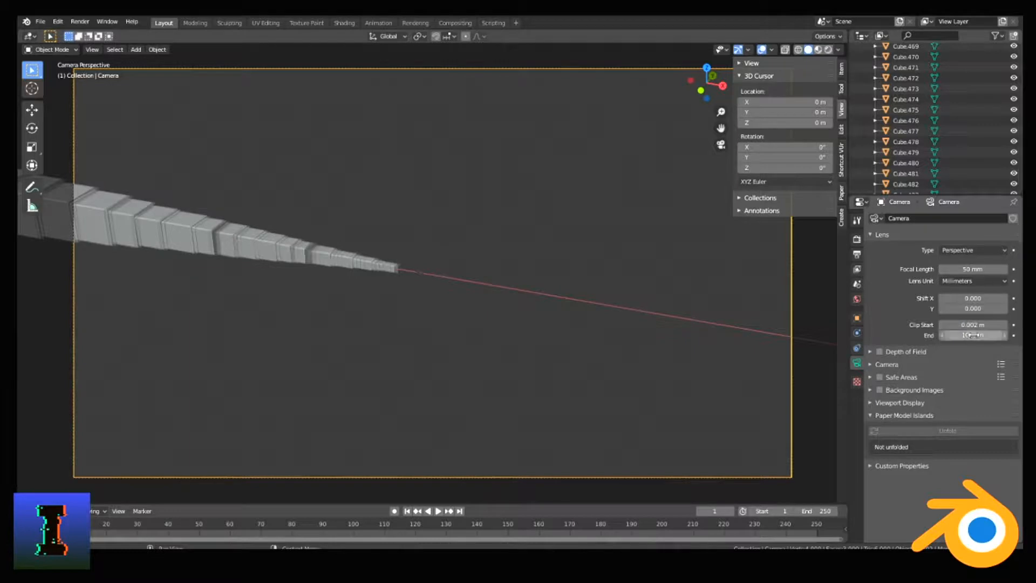
drag(973, 325, 989, 325)
ctrl+scroll(969, 325, down, 1)
ctrl+scroll(969, 325, up, 1)
ctrl+scroll(970, 325, down, 1)
click(950, 325)
key(BackSpace)
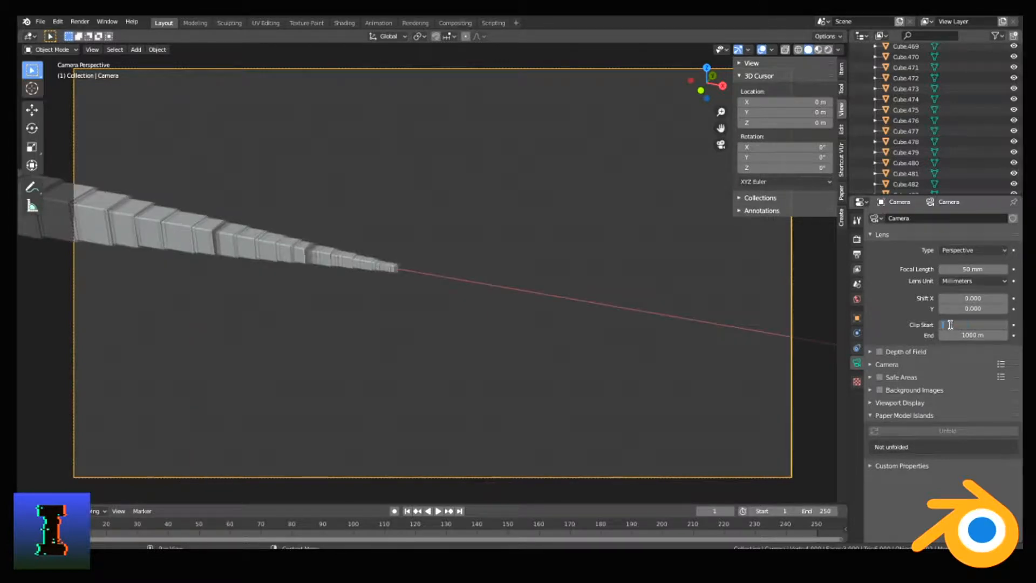
key(Return)
Step: Insert a location keyframe for the camera and keyframe its 50 mm focal length at frame 1
key(i)
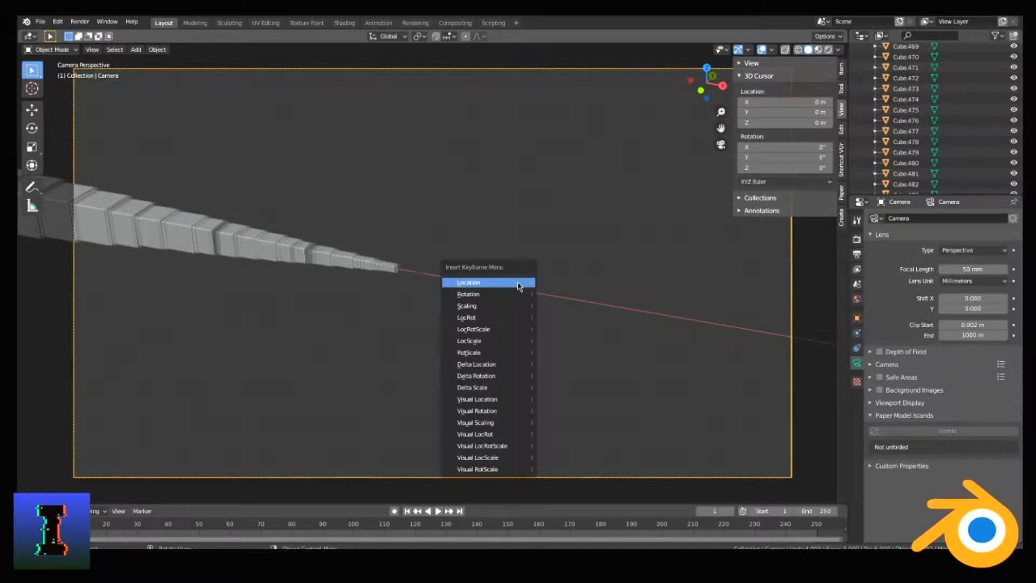
click(519, 286)
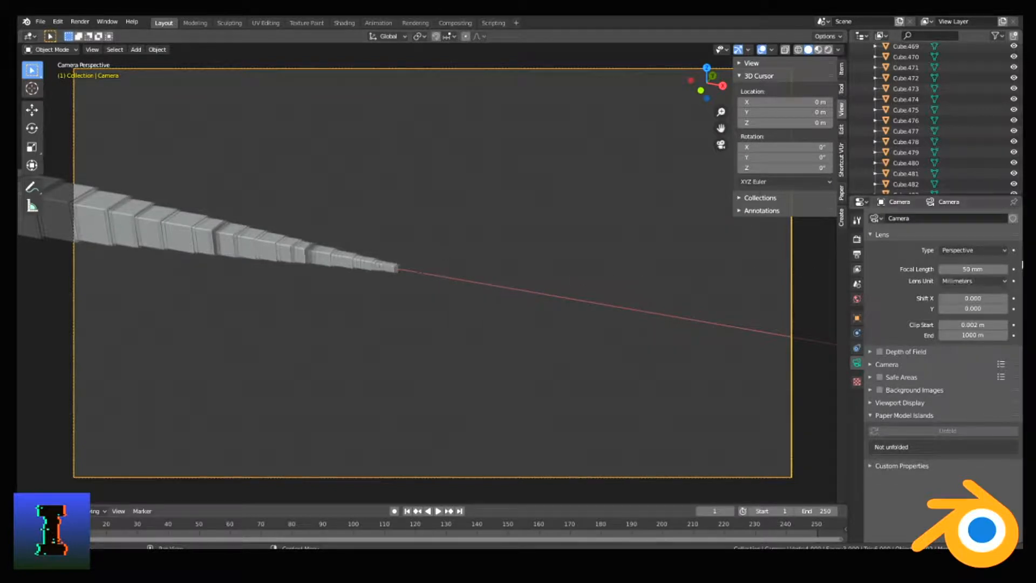
click(1013, 269)
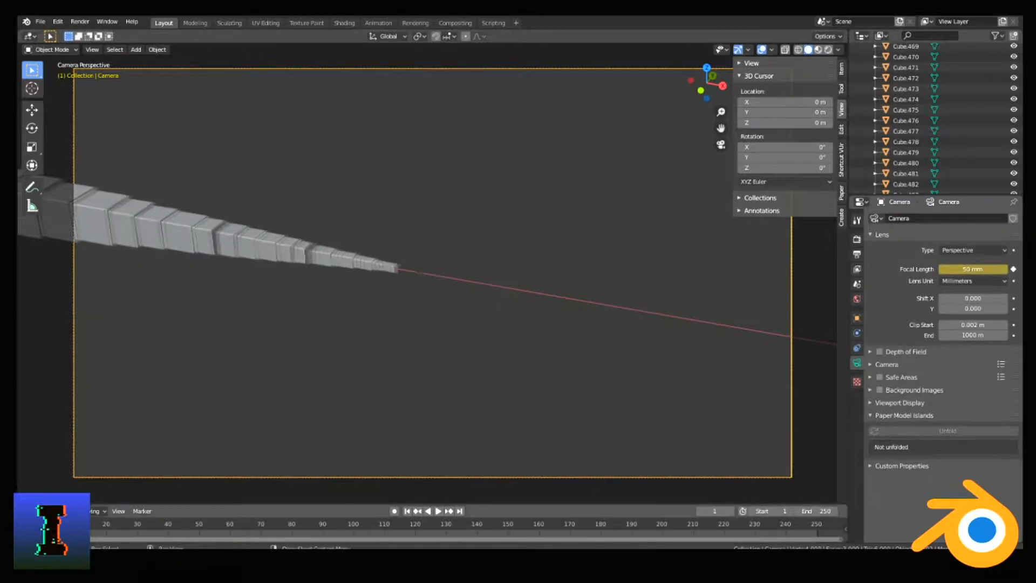
Step: Play the animation and stop it at frame 250
key(space)
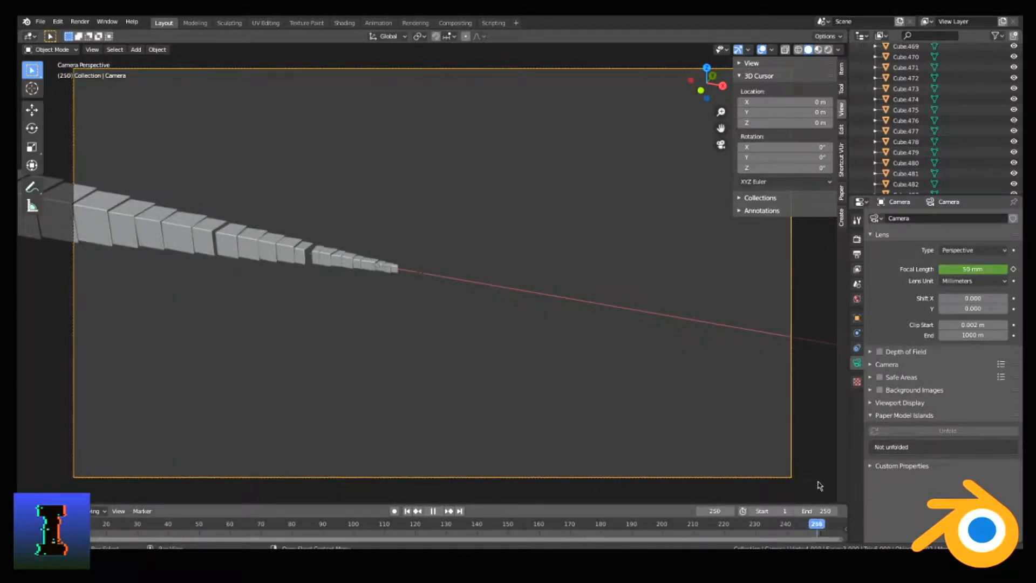
key(space)
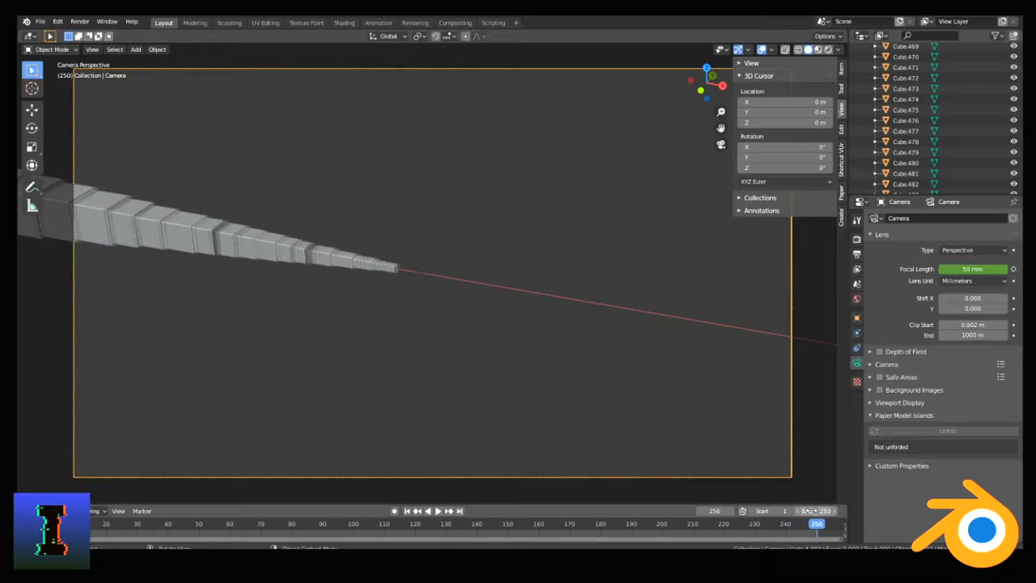
scroll(528, 370, down, 4)
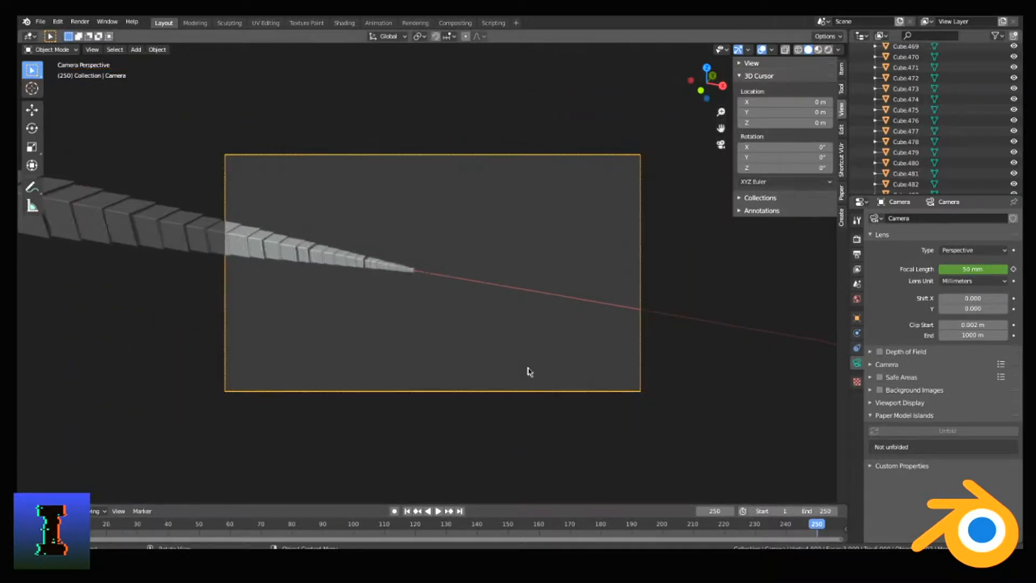
scroll(553, 392, up, 4)
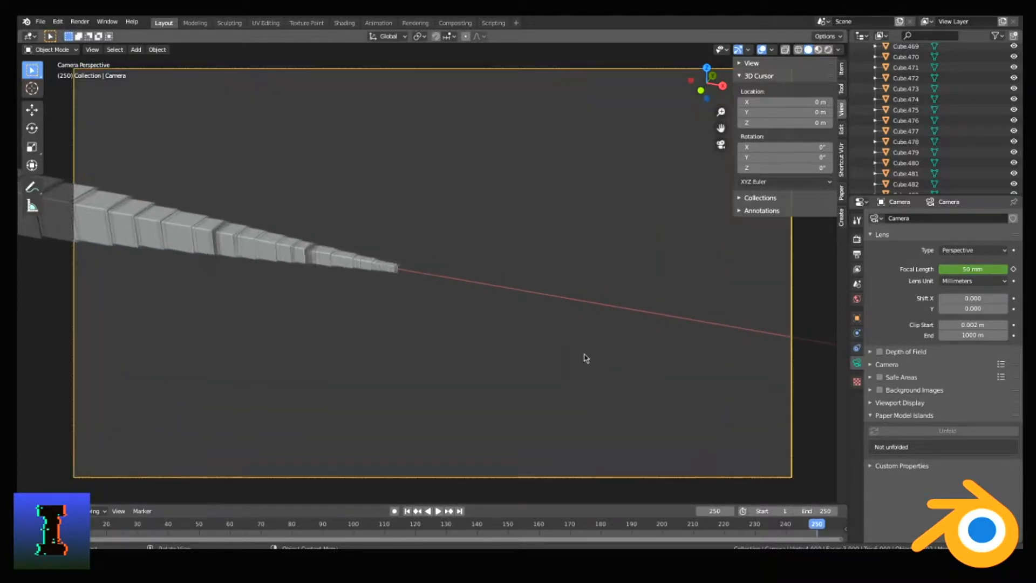
Step: Leave the camera view and pull back until the whole row of cubes is in sight
key(KP_0)
scroll(488, 318, down, 14)
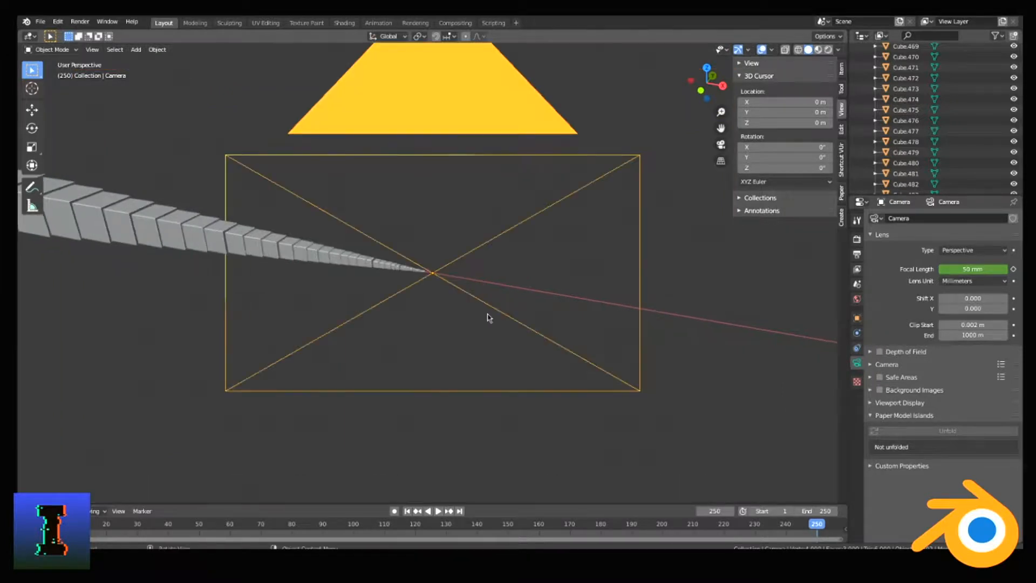
scroll(488, 318, down, 12)
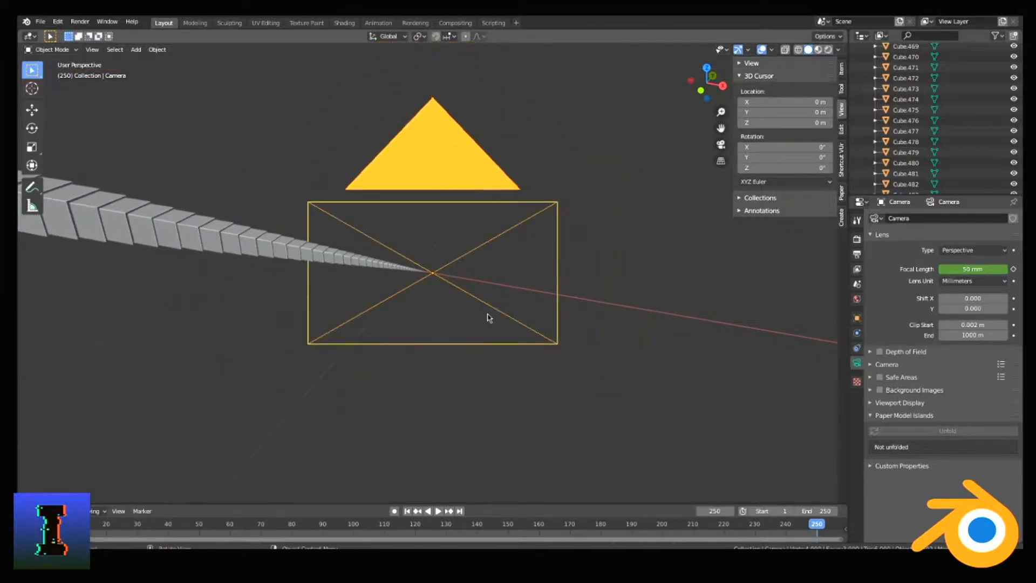
scroll(488, 318, down, 12)
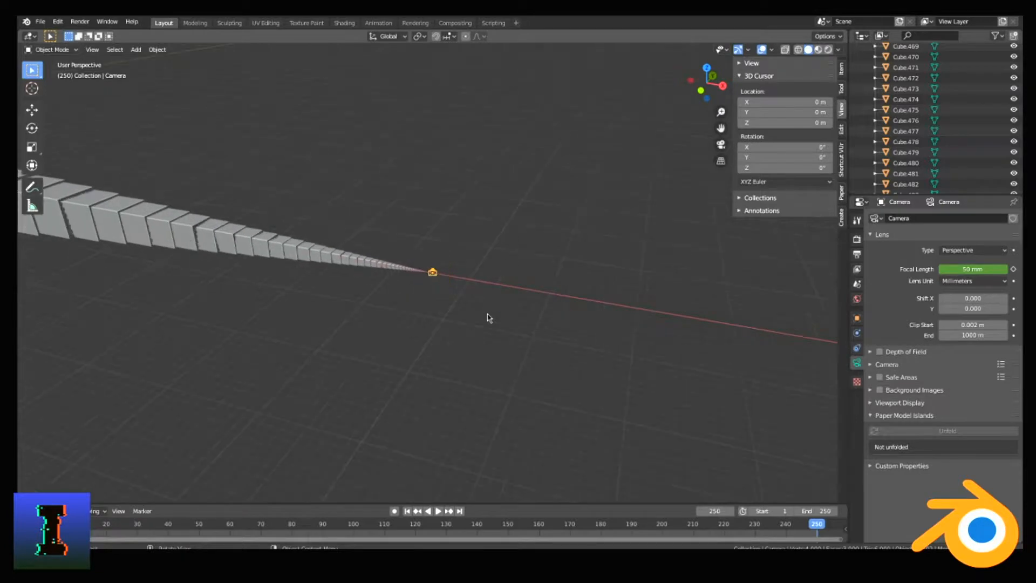
scroll(489, 318, up, 4)
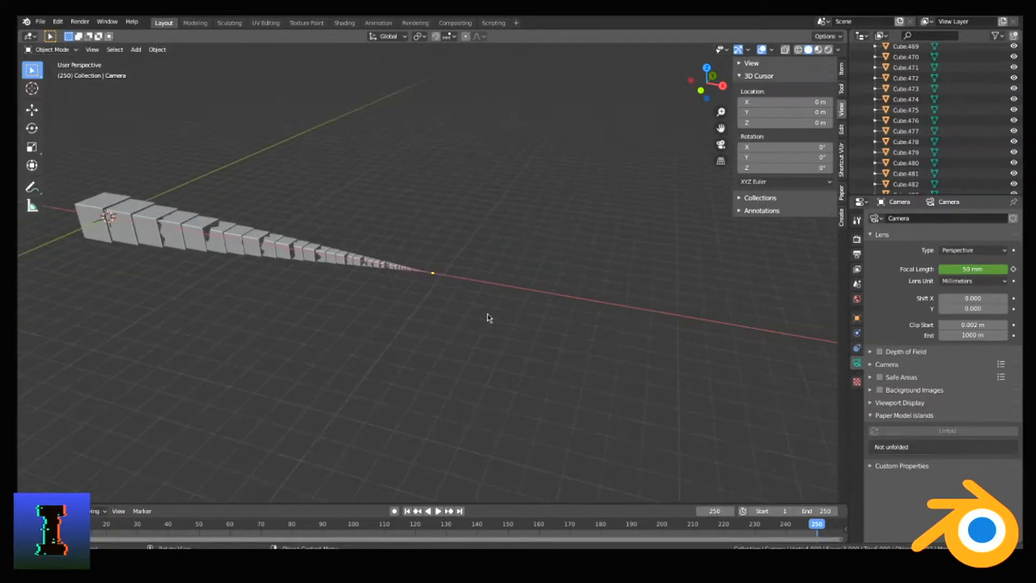
Step: Align the camera to a view of the whole row at frame 250, set its focal length to 25 mm and keyframe both
scroll(542, 282, up, 6)
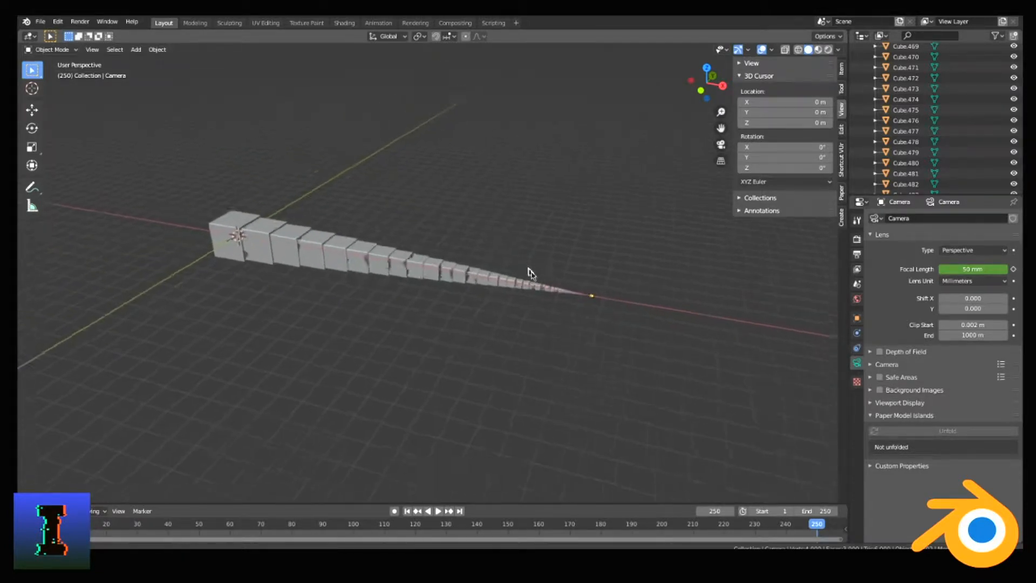
middle_drag(628, 286, 626, 281)
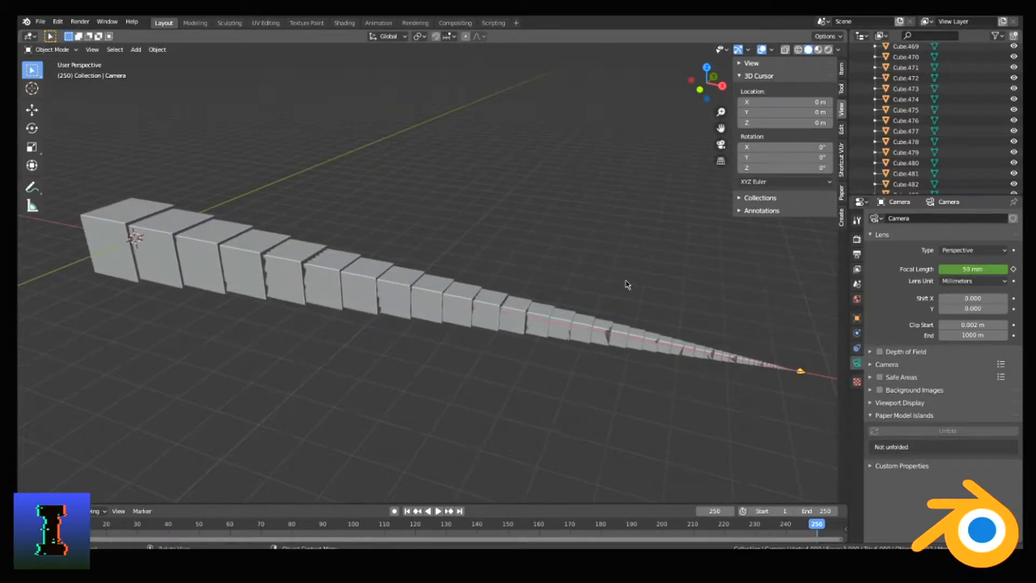
key(KP_0)
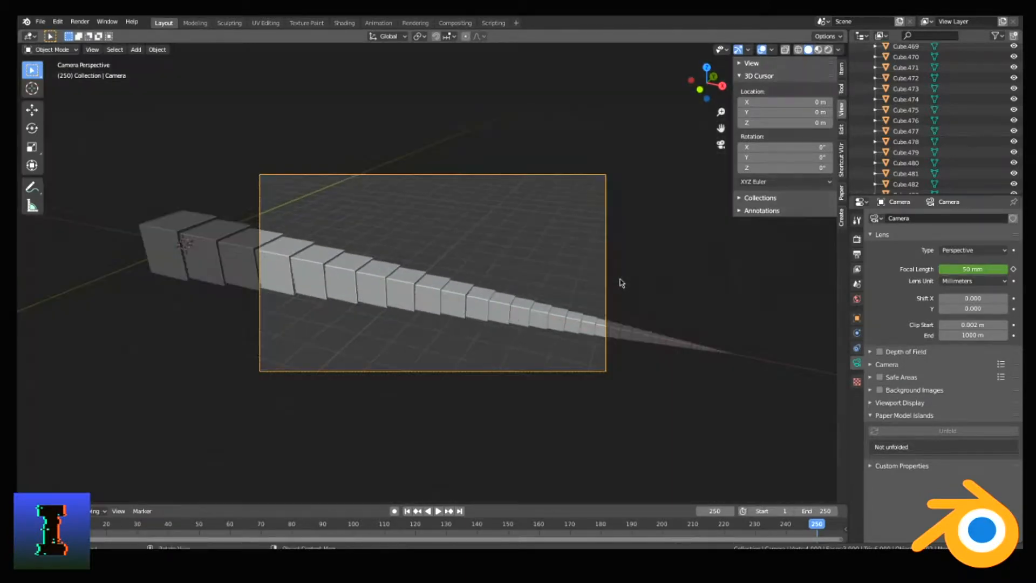
drag(974, 271, 939, 272)
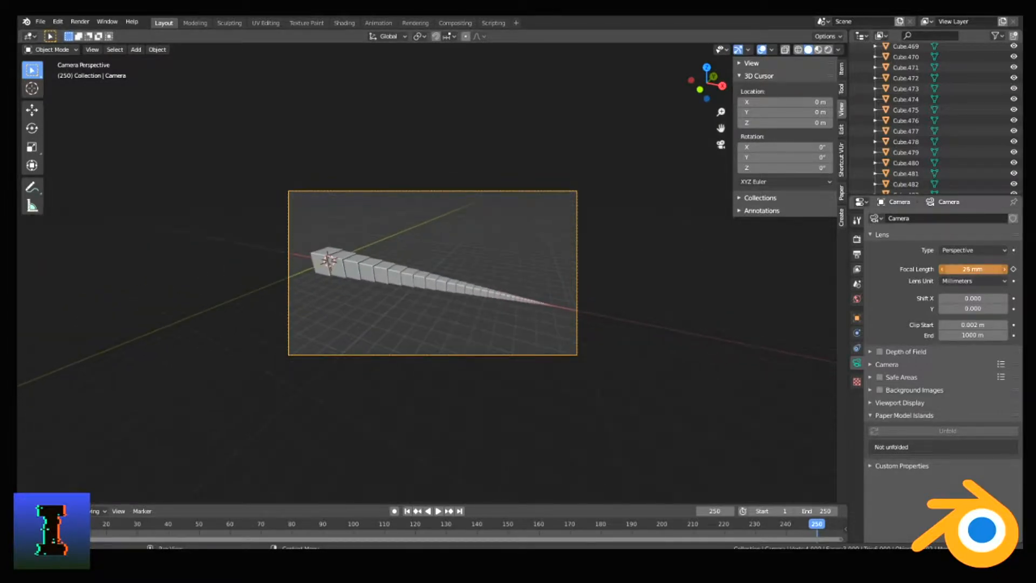
key(k)
click(495, 276)
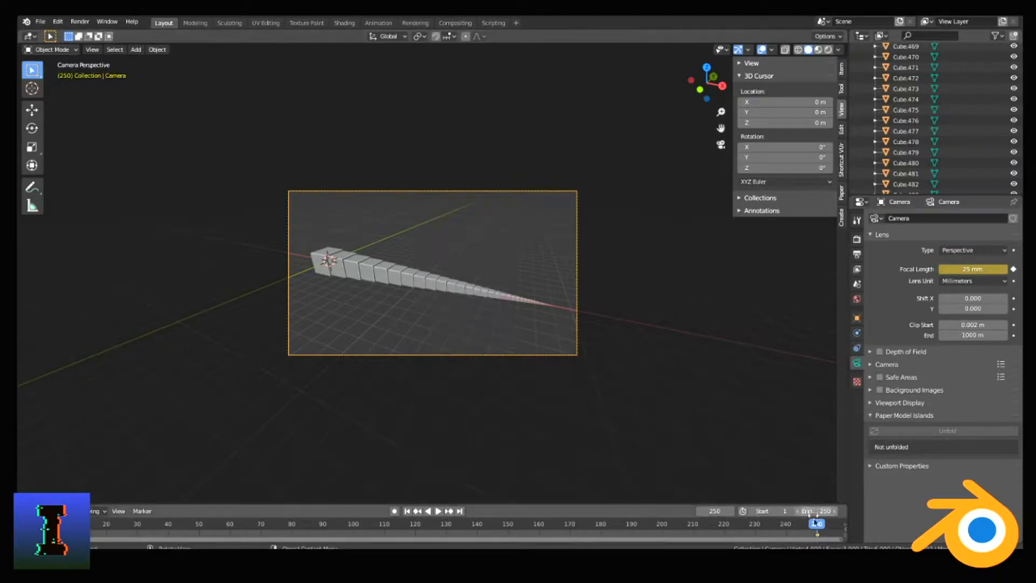
Step: Play the animation through the camera and stop it at frame 222
key(space)
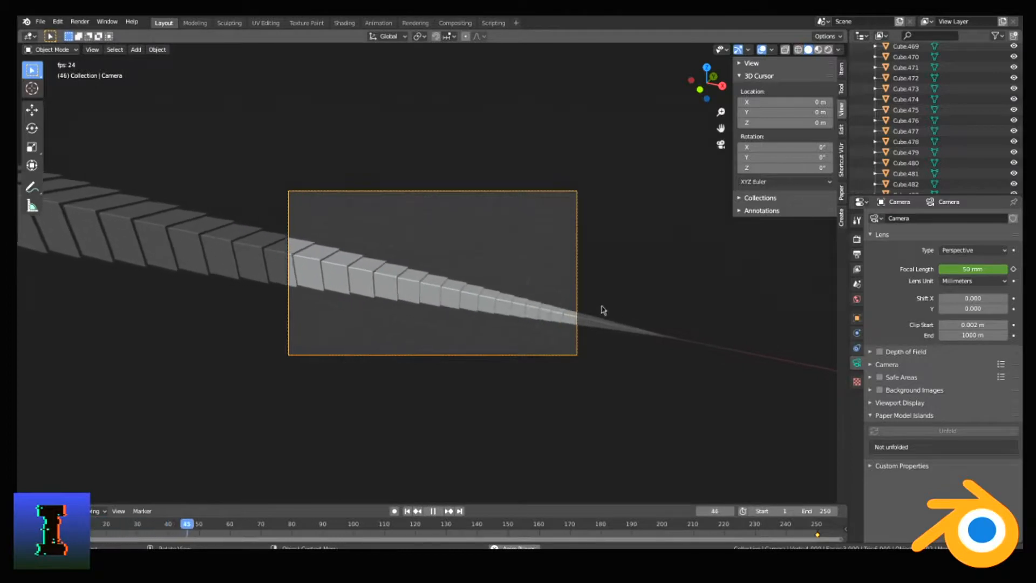
scroll(588, 307, up, 5)
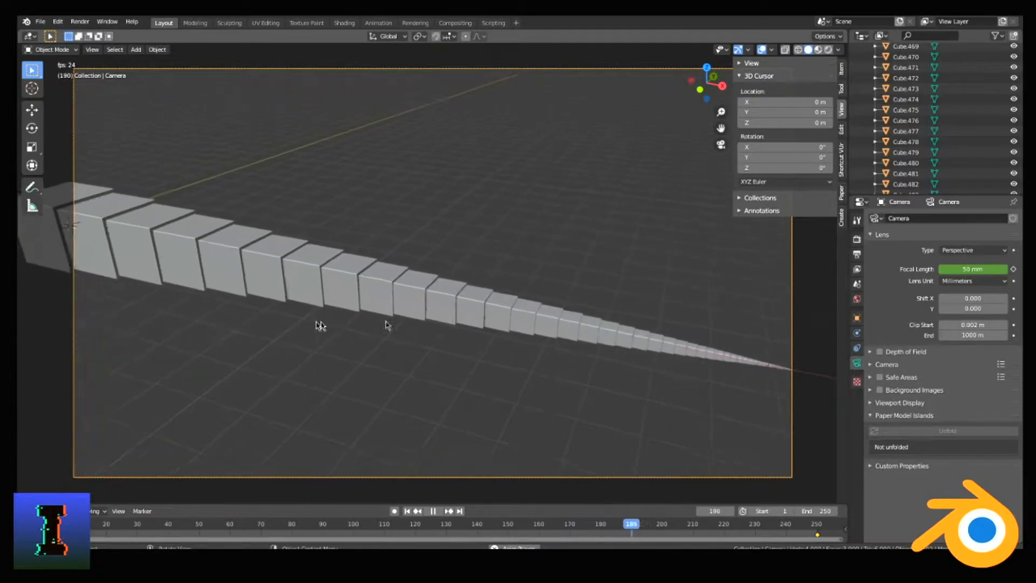
key(space)
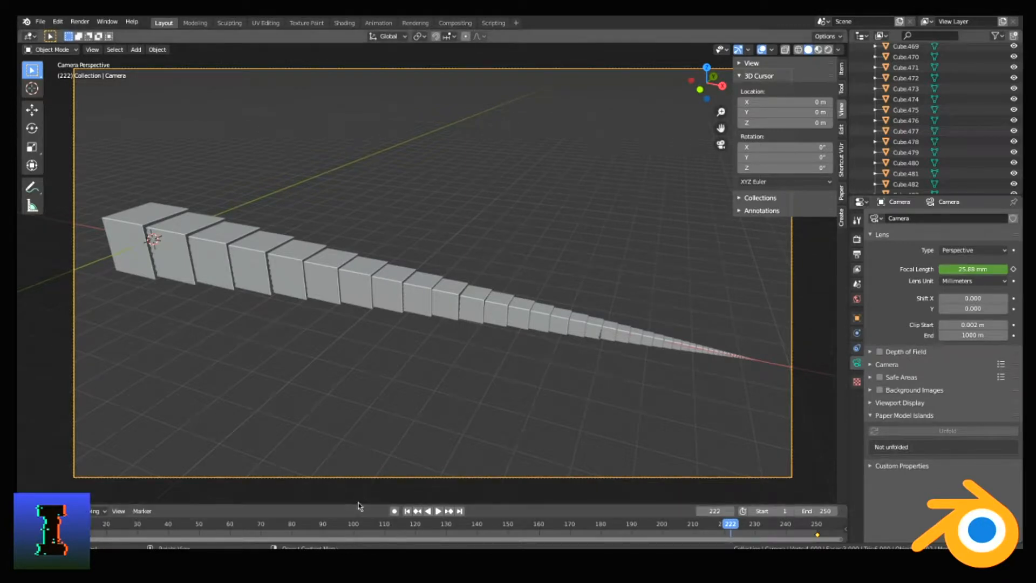
Step: Enlarge the timeline area and switch it to the Graph Editor with the camera's animation curves in full view
drag(356, 502, 358, 400)
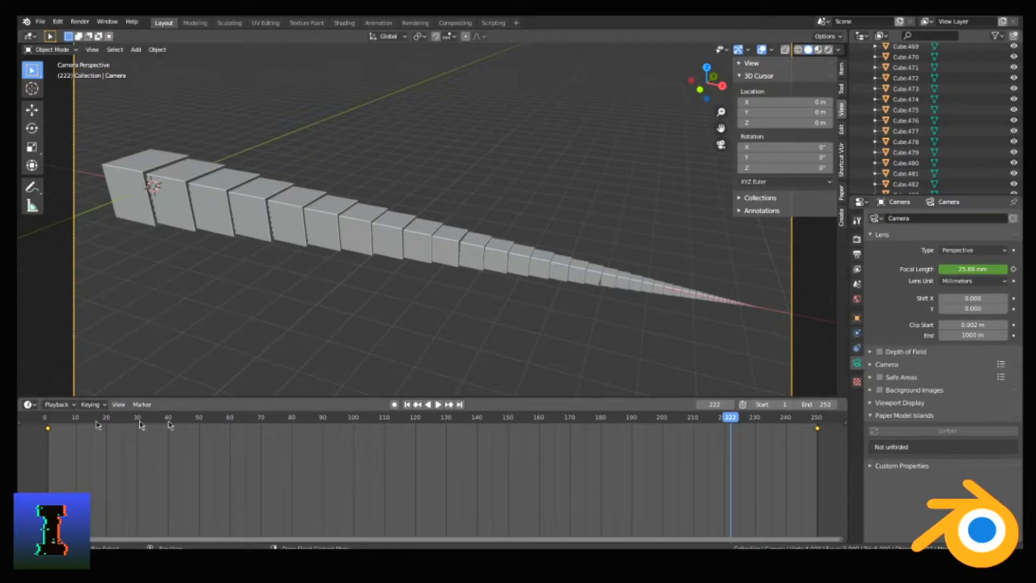
click(29, 405)
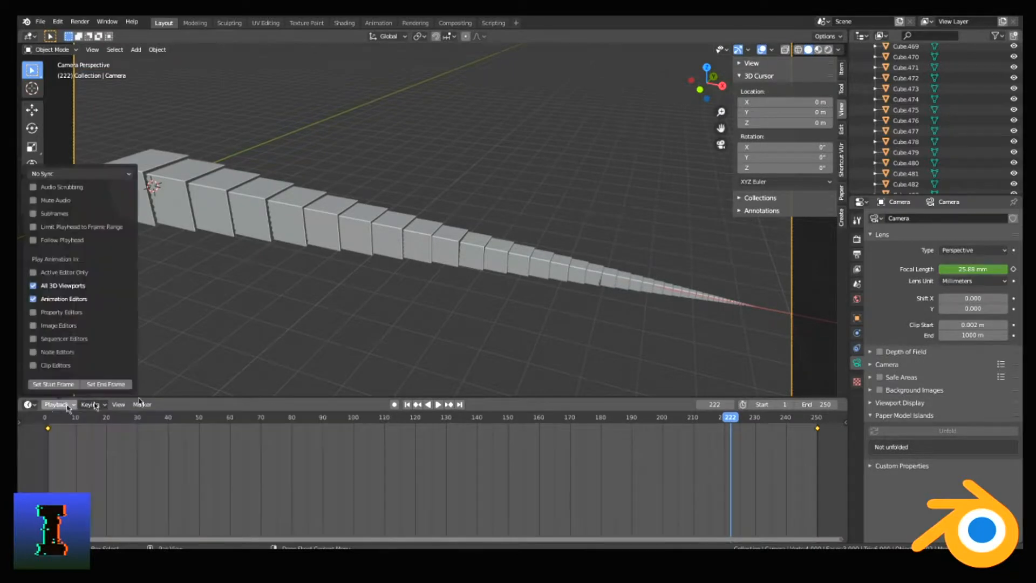
key(ctrl+Tab)
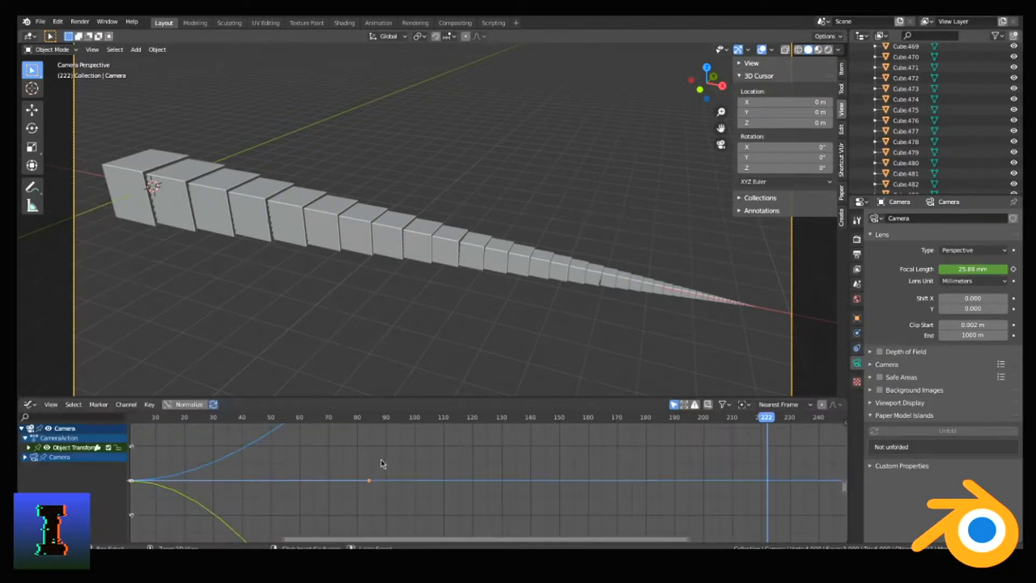
scroll(345, 480, down, 10)
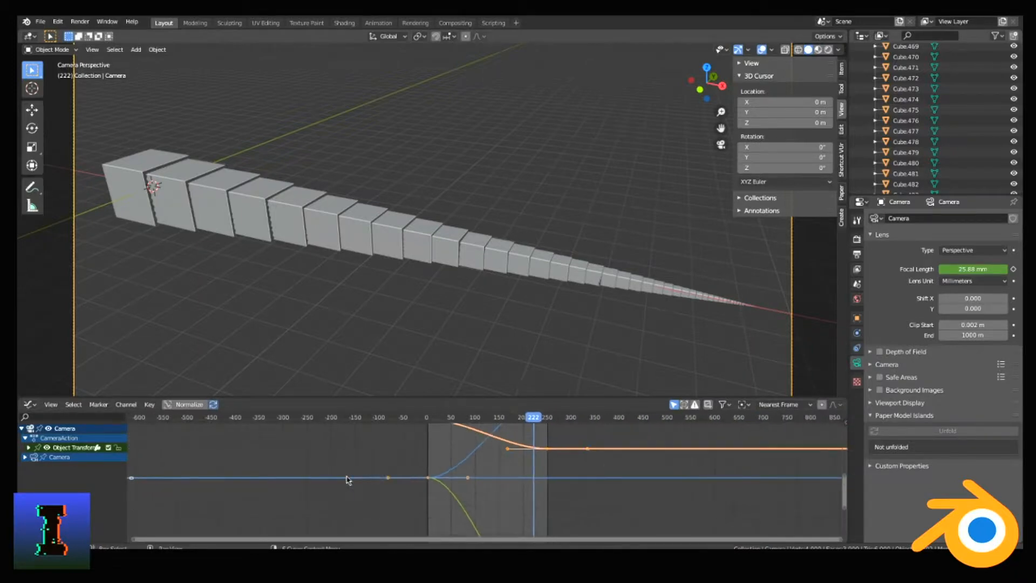
scroll(583, 470, down, 5)
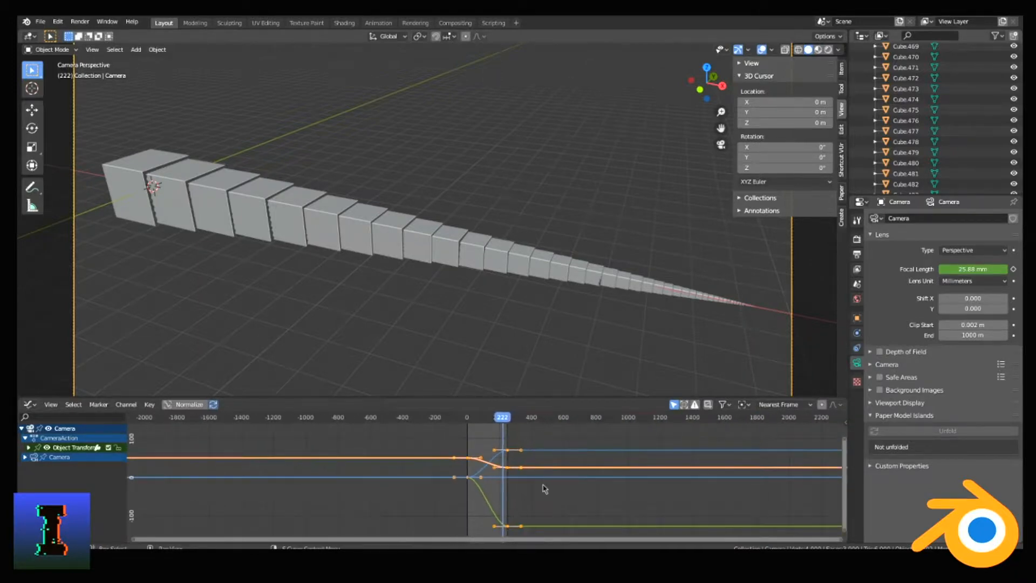
scroll(545, 489, up, 2)
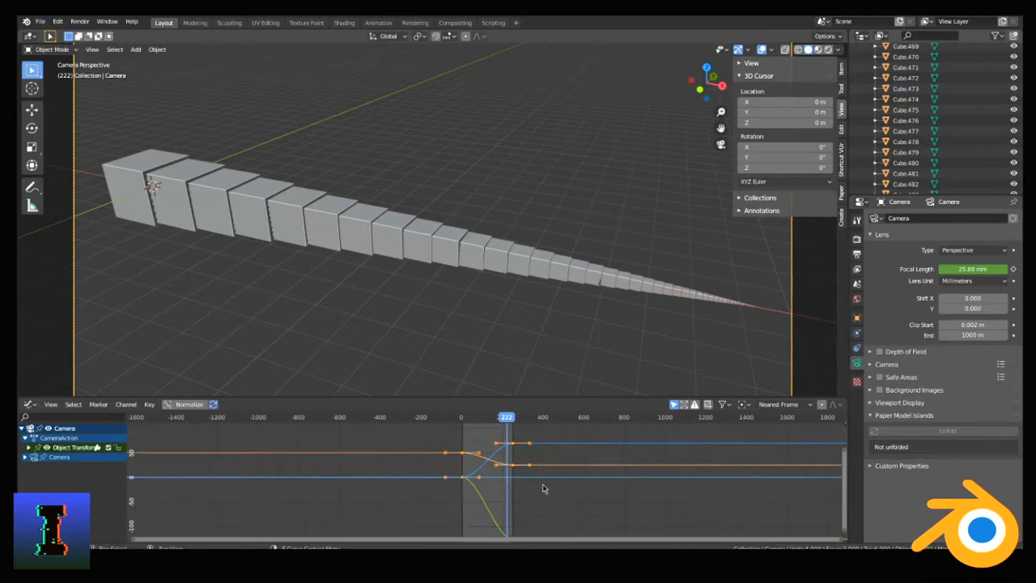
Step: Set the interpolation of the camera's keyframes to Quintic easing
key(t)
click(544, 486)
key(t)
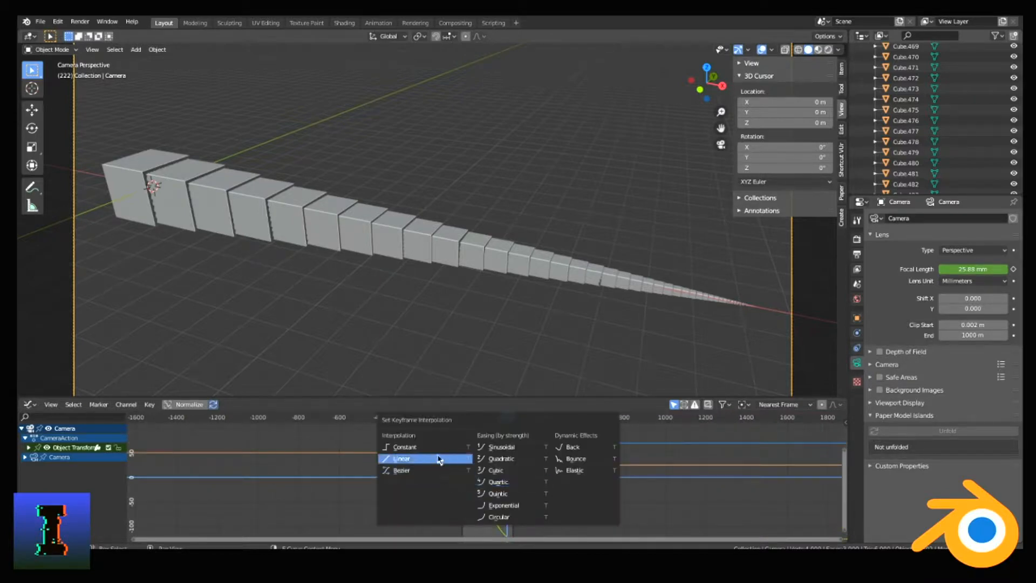
click(518, 493)
Step: Return to the start of the animation, play back the eased camera move and stop it at frame 38
drag(508, 418, 462, 418)
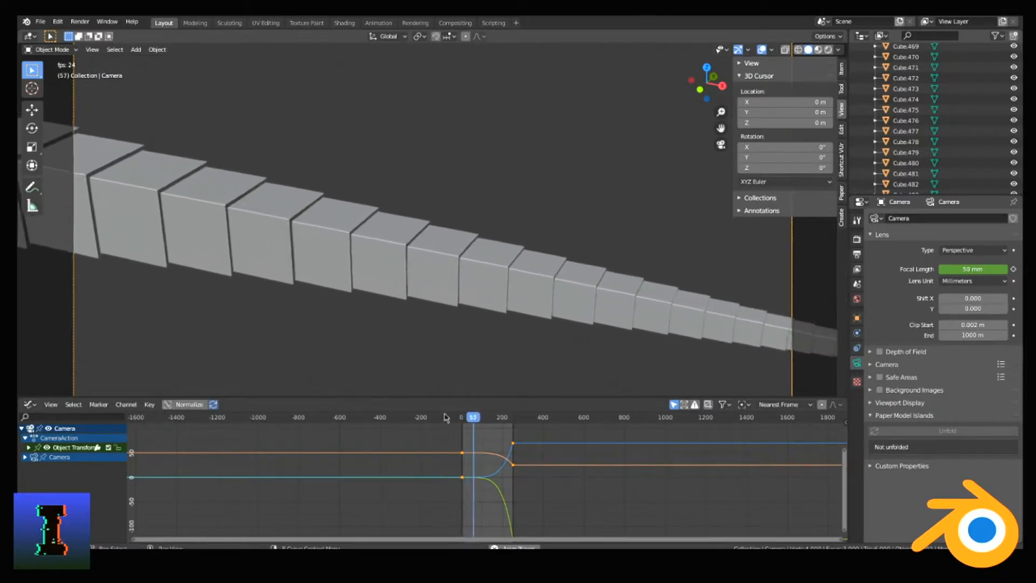
scroll(588, 273, down, 3)
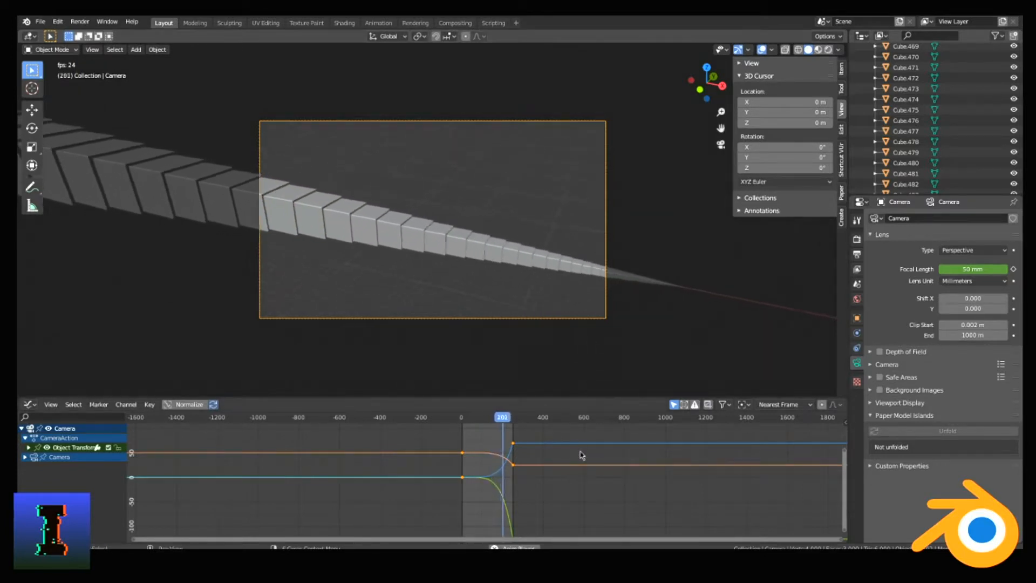
scroll(621, 272, up, 3)
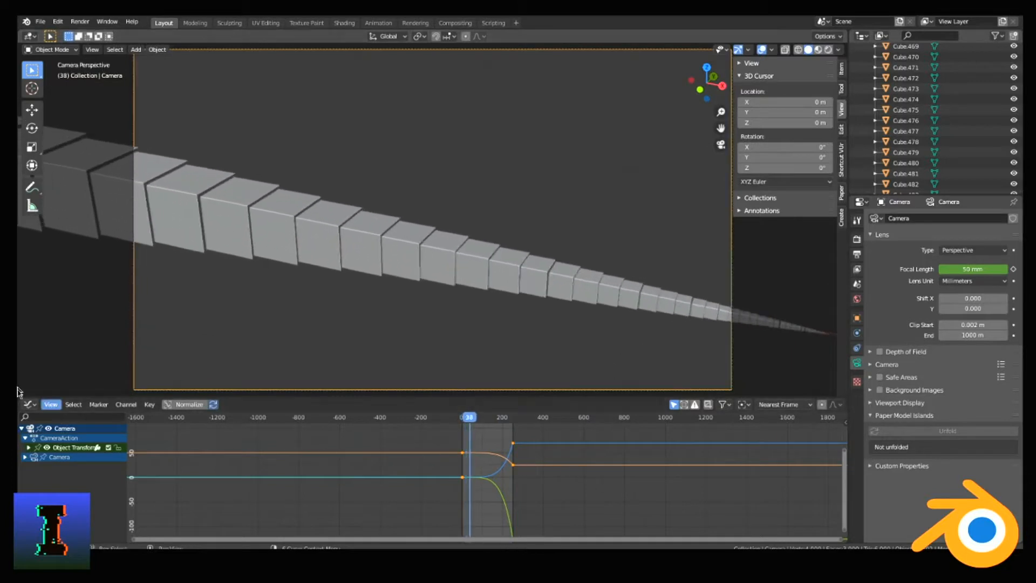
Step: Change the Graph Editor area to the Dope Sheet
click(27, 404)
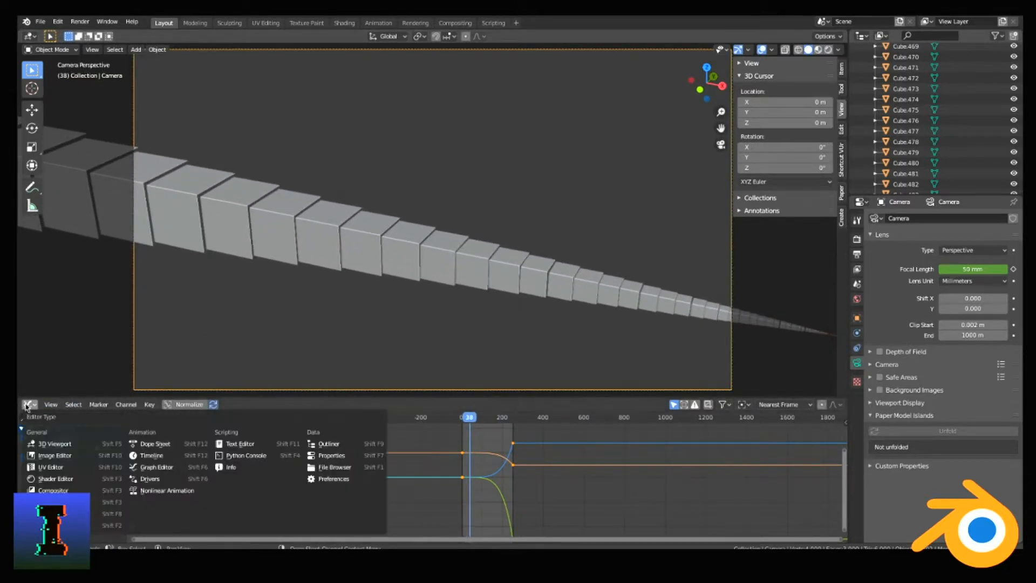
click(182, 446)
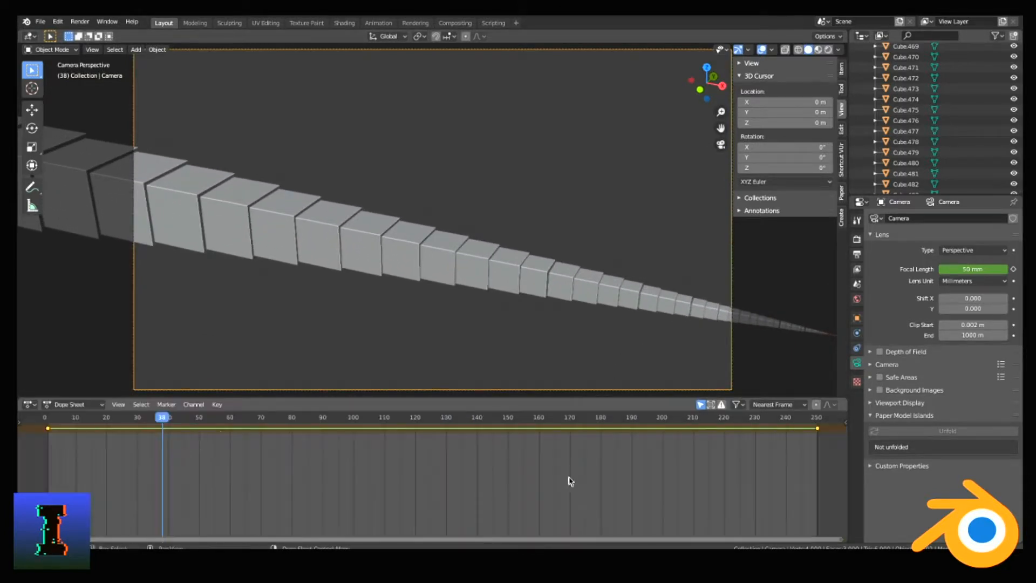
Step: Set the render engine to Workbench with Random object colours and show the viewport in rendered shading
click(857, 239)
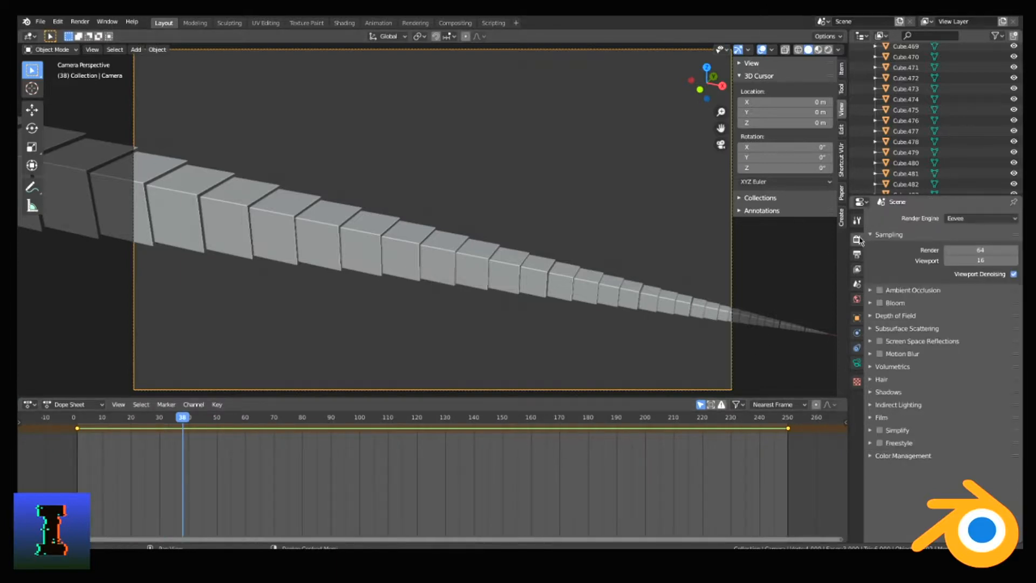
click(956, 219)
click(978, 243)
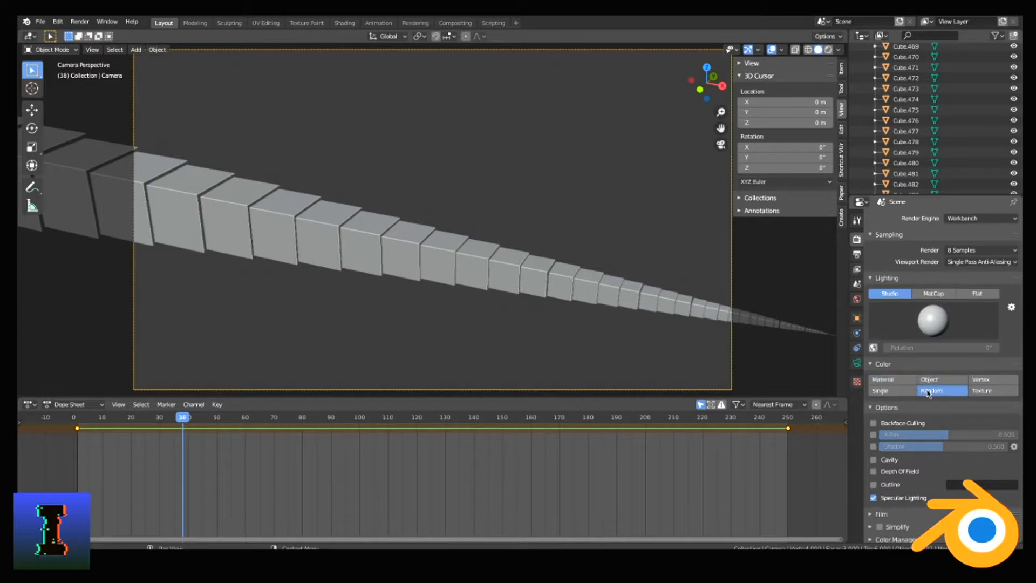
click(829, 50)
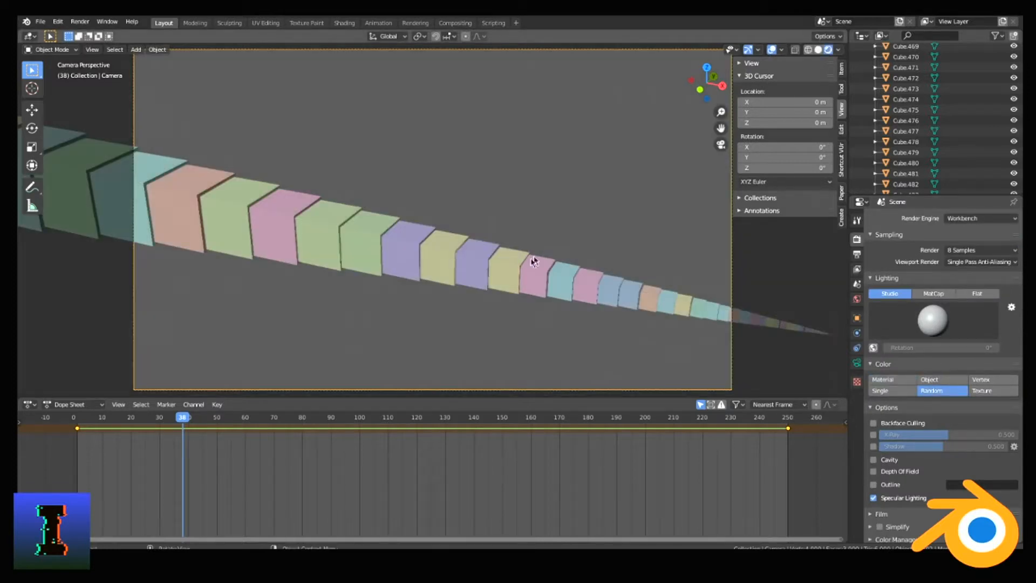
Step: Play the coloured animation through the camera, stop it and scrub back to about frame 59
key(space)
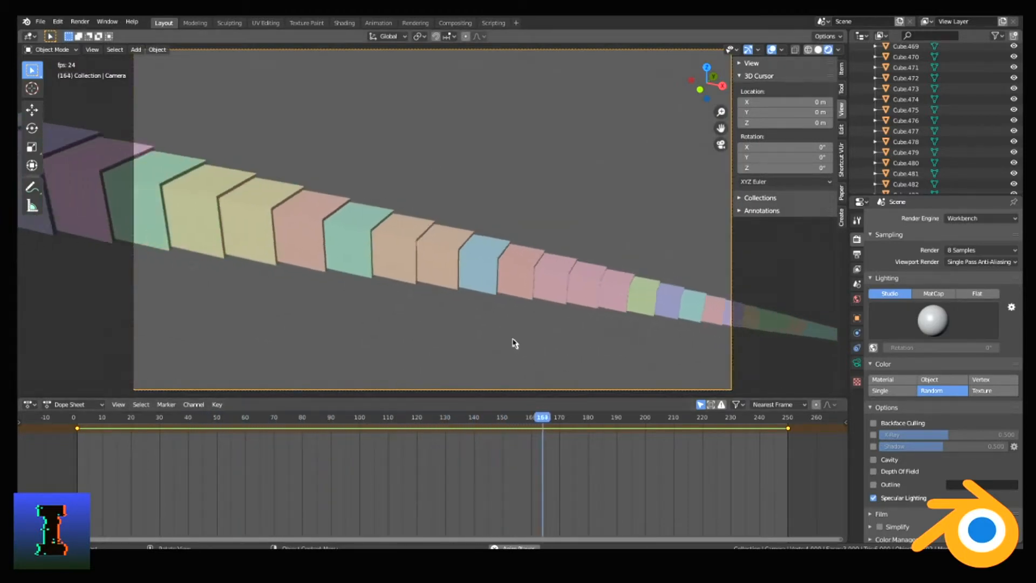
key(space)
drag(684, 422, 238, 425)
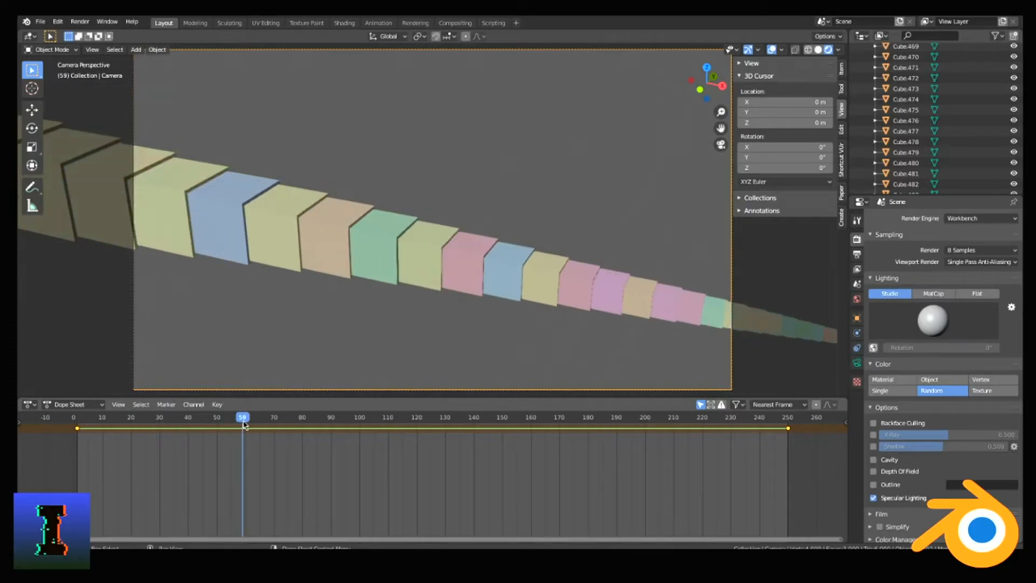